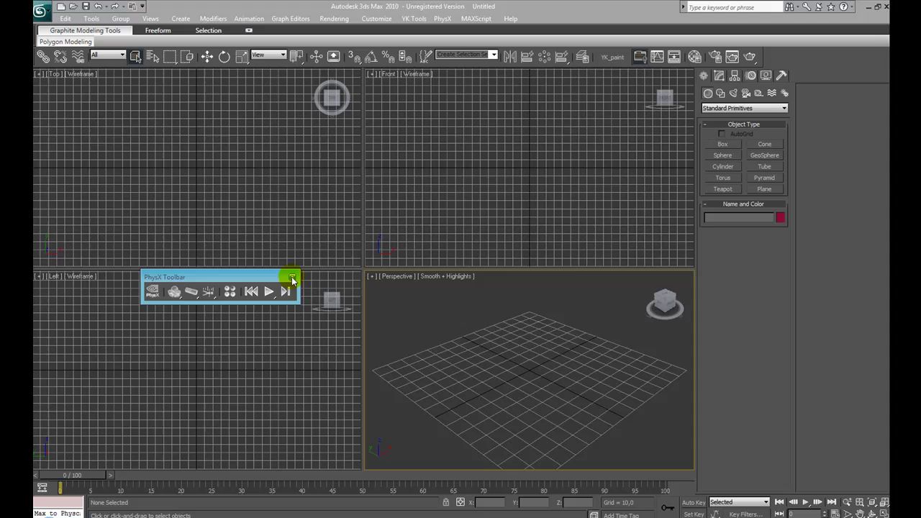
Close the floating PhysX simulation toolbar so all four viewports are unobstructed
{"action": "left_click", "coordinate": [118, 194]}
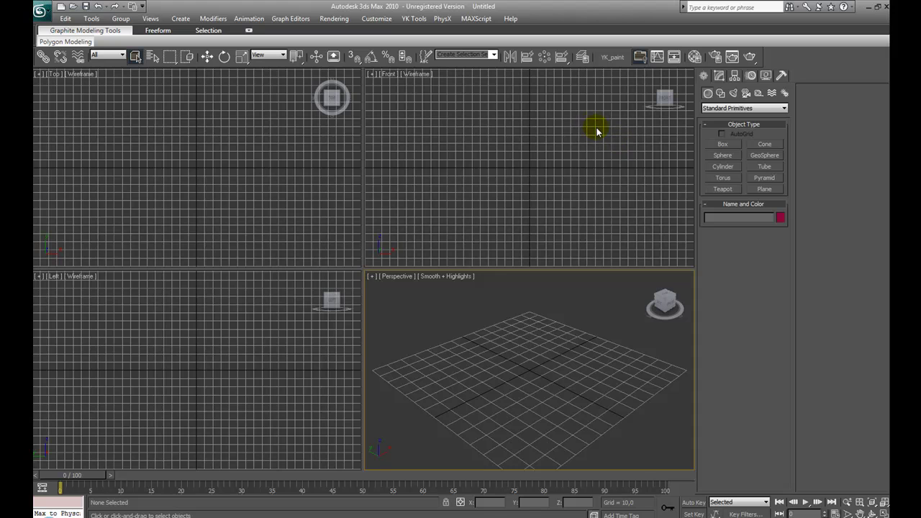
Change the Create panel's object category from Standard Primitives to glu3D pouring system
{"action": "left_click", "coordinate": [711, 109]}
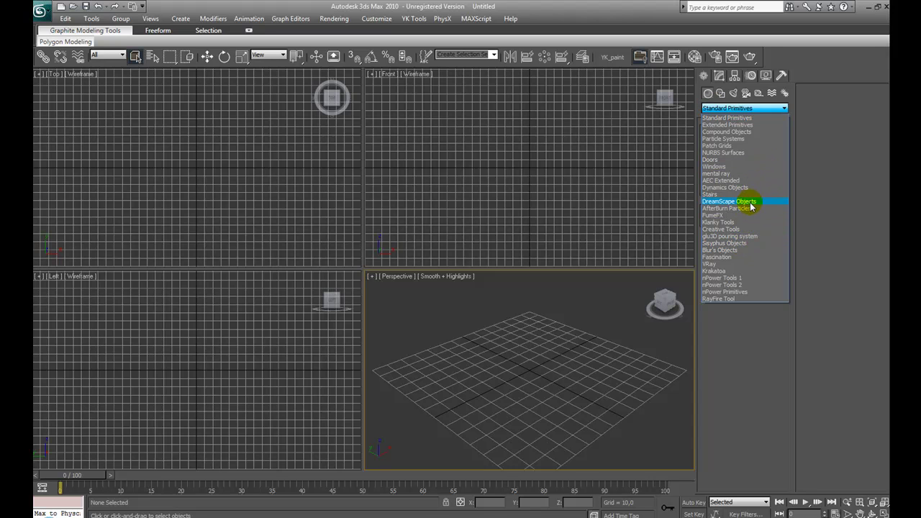
{"action": "left_click", "coordinate": [742, 240]}
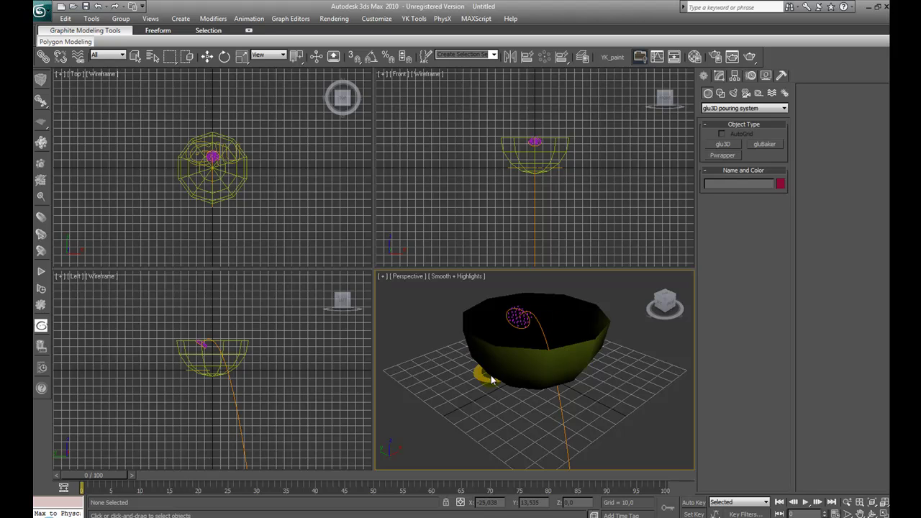
Add a glu3D fluid object, glu3D_01, in the Perspective view next to the bowl
{"action": "left_click", "coordinate": [135, 56]}
{"action": "left_click", "coordinate": [662, 297]}
{"action": "left_click", "coordinate": [659, 293]}
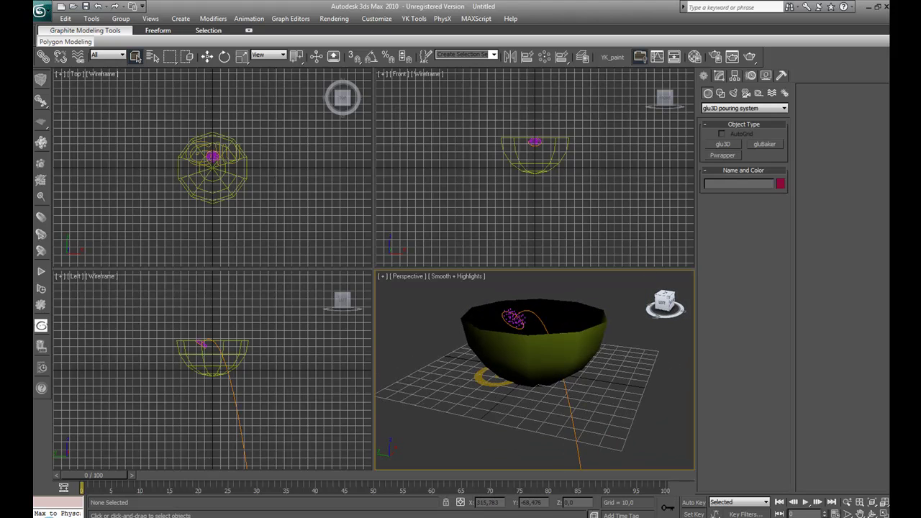
{"action": "left_click", "coordinate": [495, 389]}
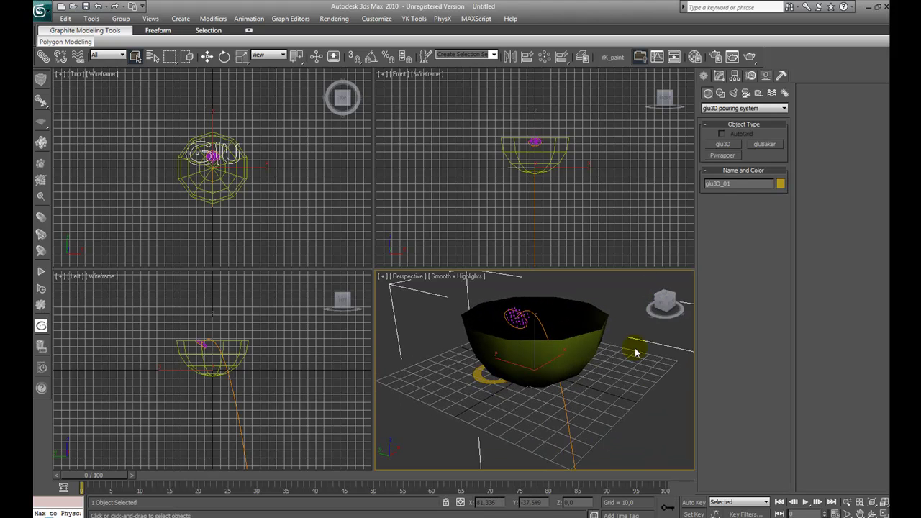
{"action": "left_click", "coordinate": [671, 311]}
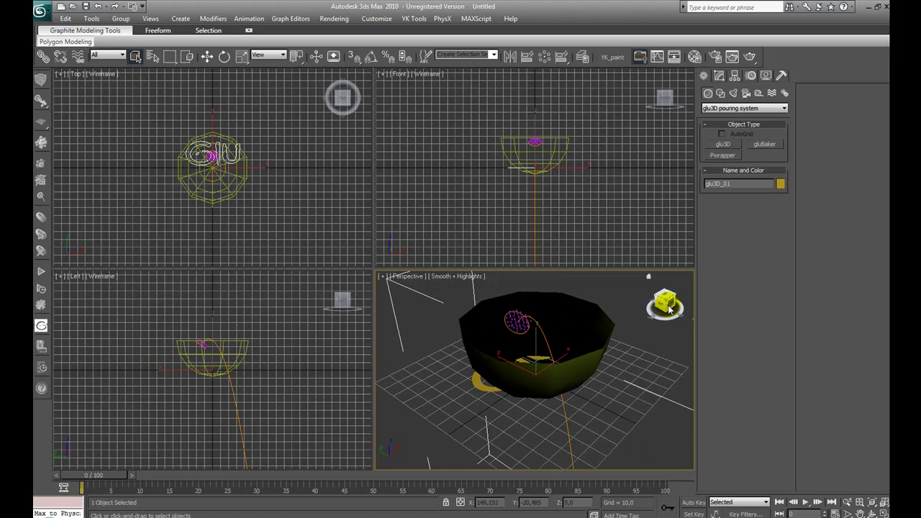
Delete the bowl, then select the Glu fluid object beneath the emitter
{"action": "left_click", "coordinate": [555, 375]}
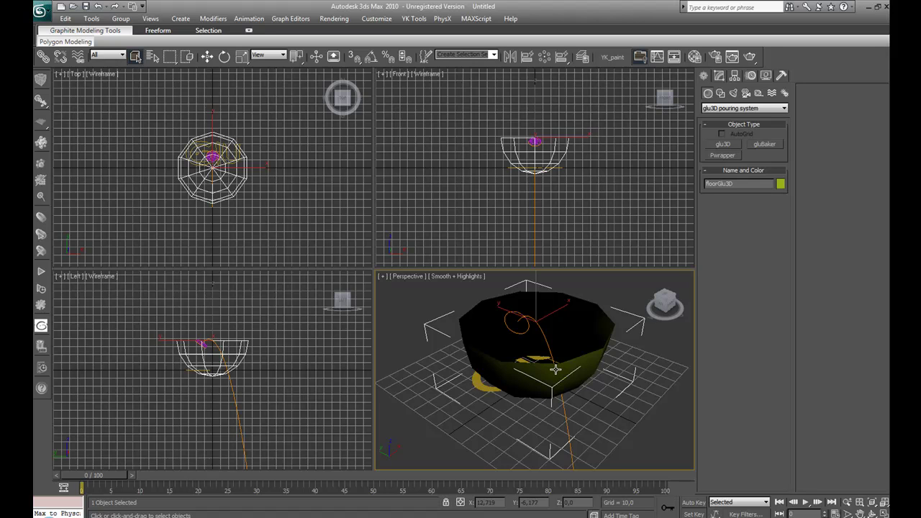
{"action": "key", "text": "Delete"}
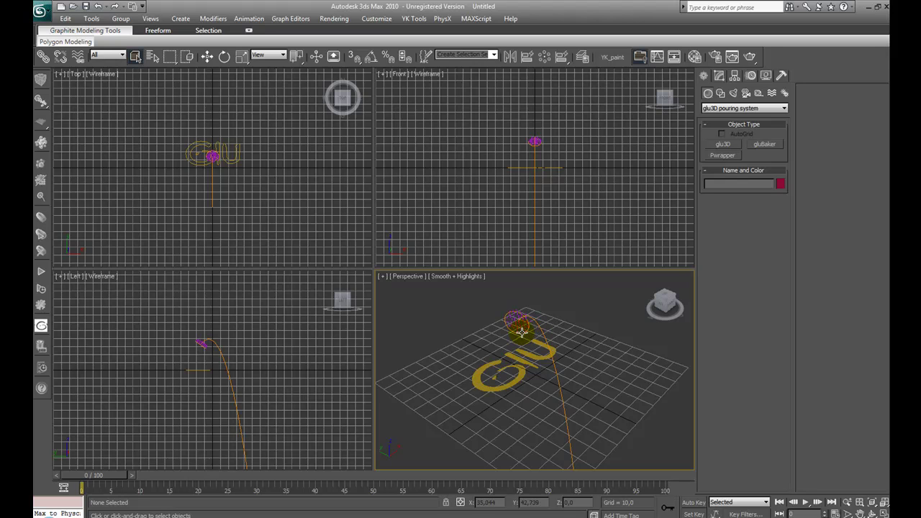
{"action": "left_click", "coordinate": [519, 324]}
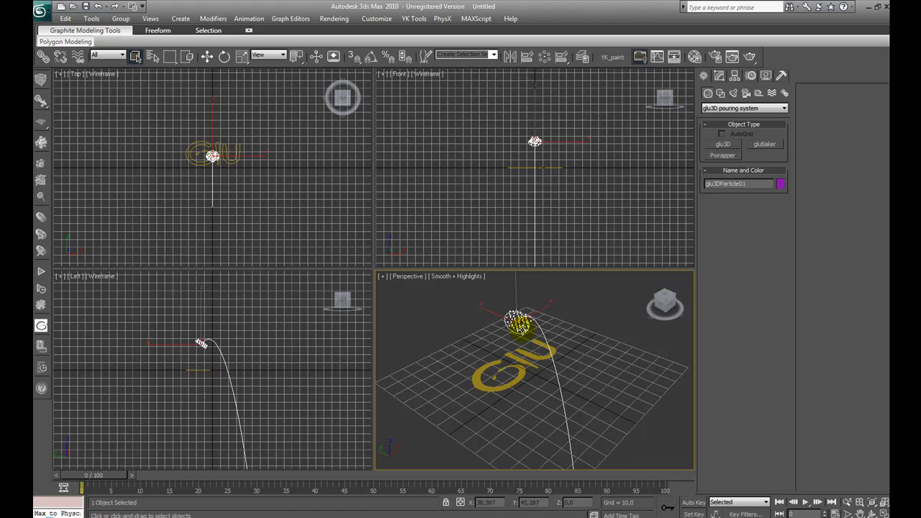
{"action": "left_click", "coordinate": [520, 365]}
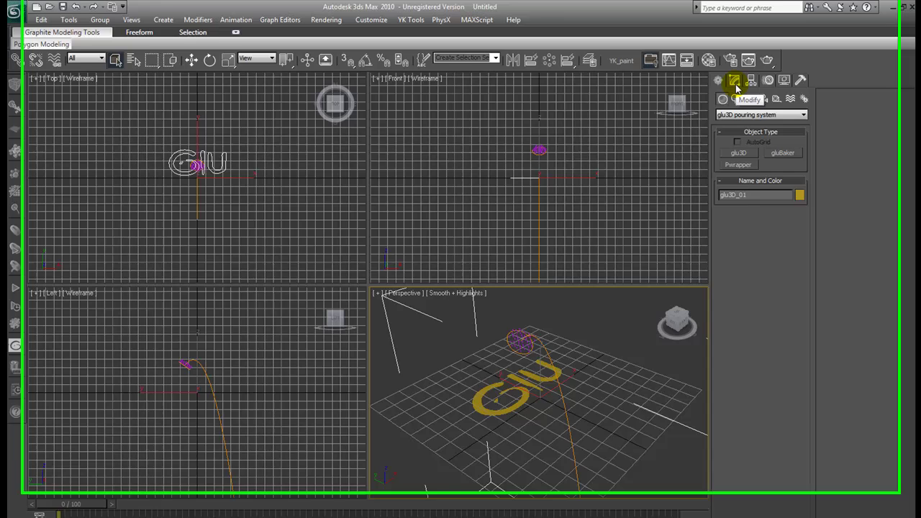
Check the glu3D object's Surface Params and Source Creation, then select the glu3DParticle01 emitter
{"action": "left_click", "coordinate": [719, 77]}
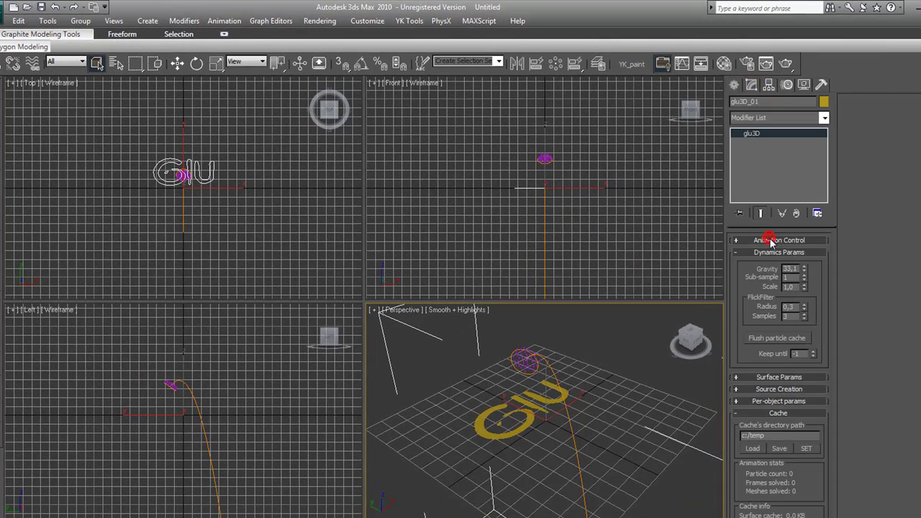
{"action": "left_click", "coordinate": [757, 375]}
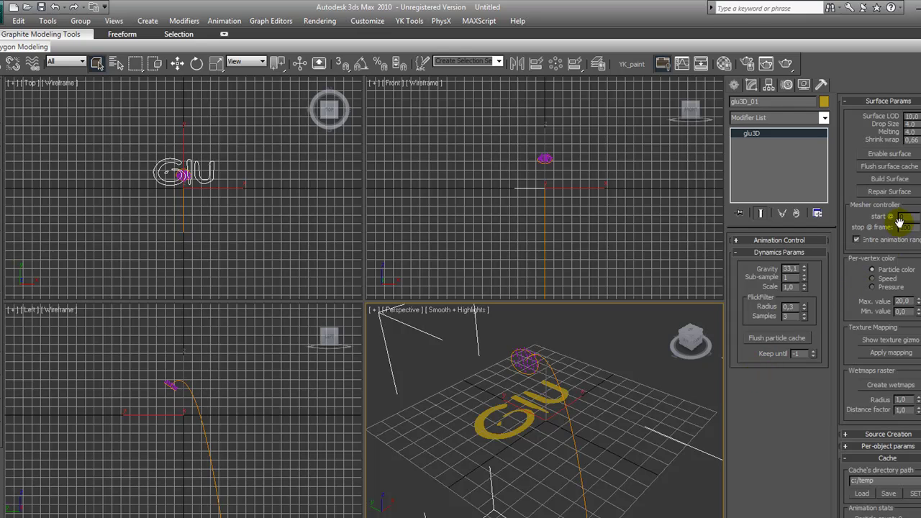
{"action": "left_click", "coordinate": [887, 435]}
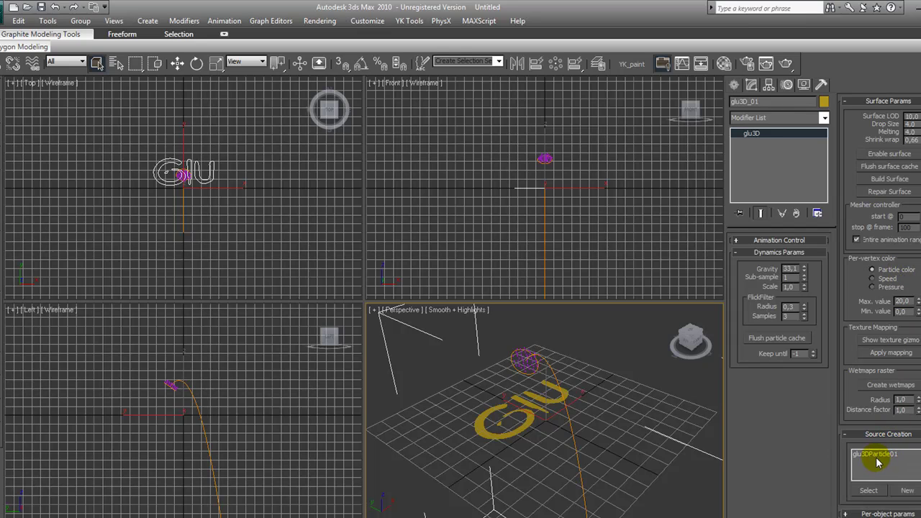
{"action": "left_click", "coordinate": [624, 354]}
{"action": "left_click", "coordinate": [536, 361]}
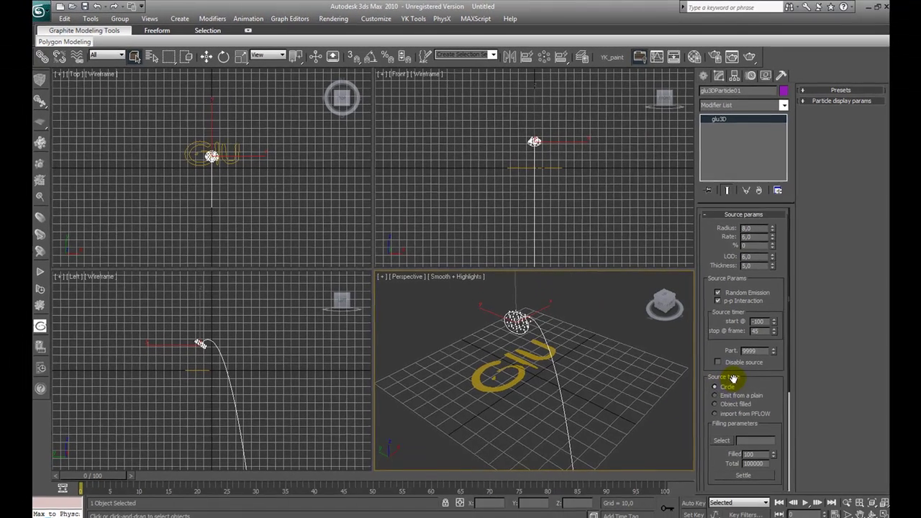
Scroll the emitter's Source params down to the Source type options, then return to the Create panel
{"action": "left_click_drag", "start_coordinate": [767, 422], "coordinate": [771, 402]}
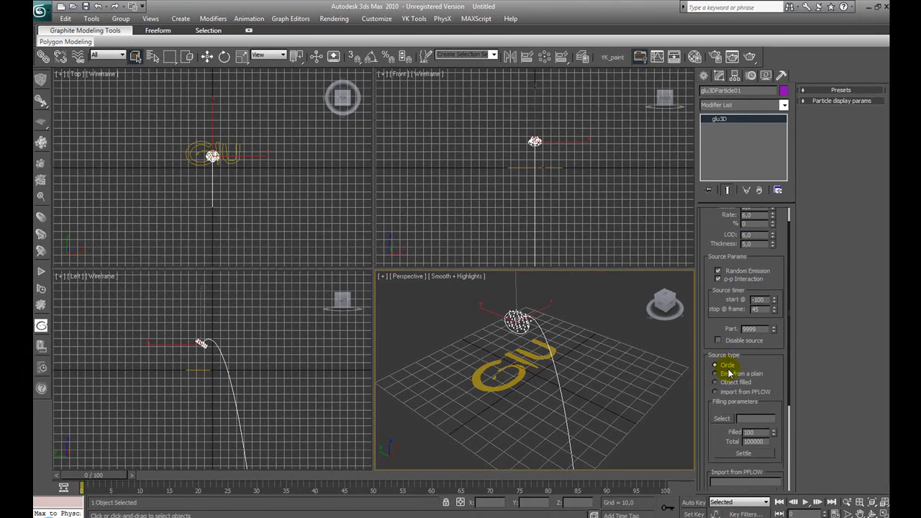
{"action": "scroll", "coordinate": [726, 375], "scroll_direction": "down", "scroll_amount": 1}
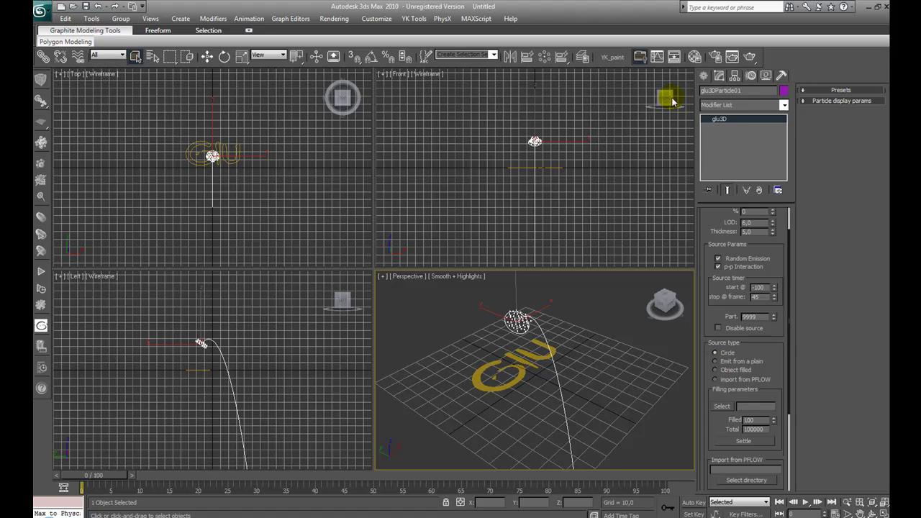
{"action": "left_click", "coordinate": [705, 77]}
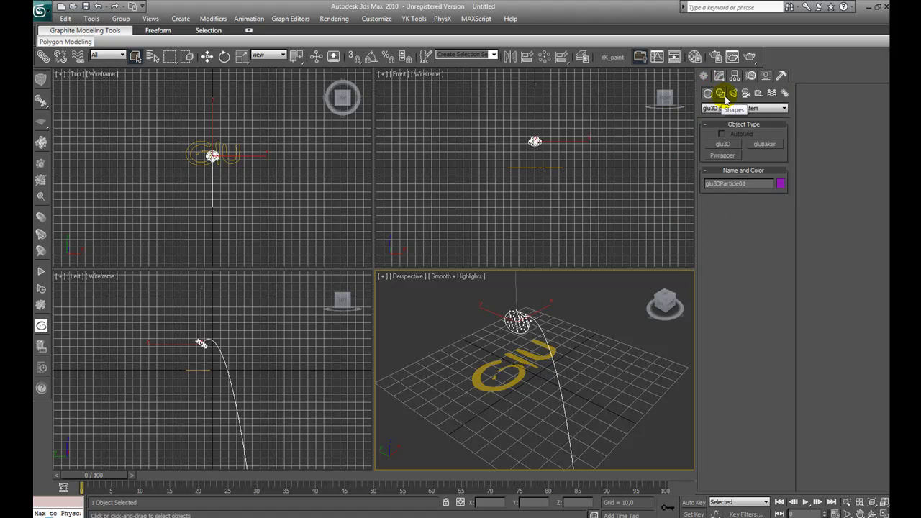
Draw a Donut spline, Donut01, beside the Glu object on the grid
{"action": "left_click", "coordinate": [722, 95]}
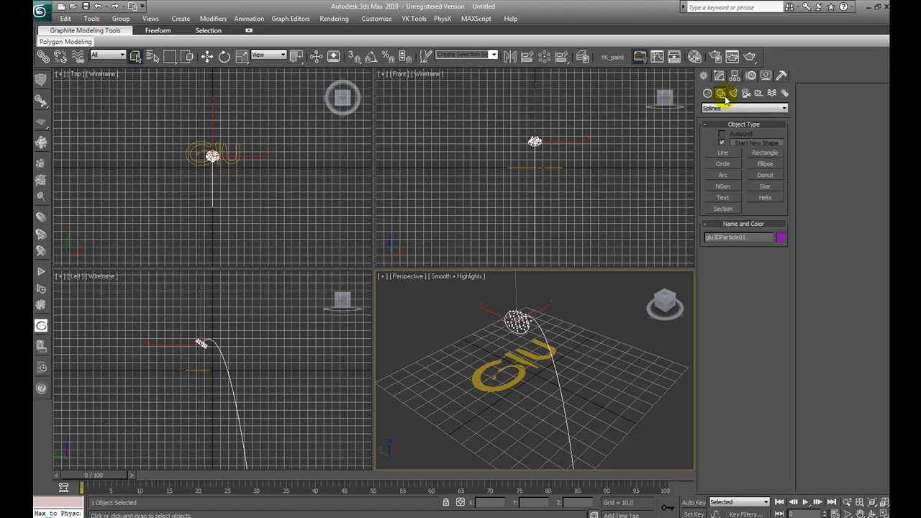
{"action": "left_click", "coordinate": [765, 175]}
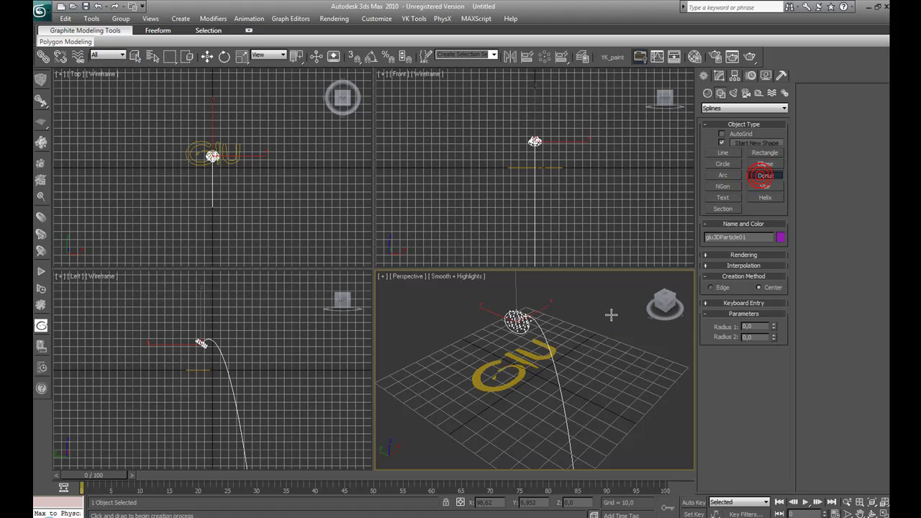
{"action": "left_click_drag", "start_coordinate": [580, 360], "coordinate": [597, 339]}
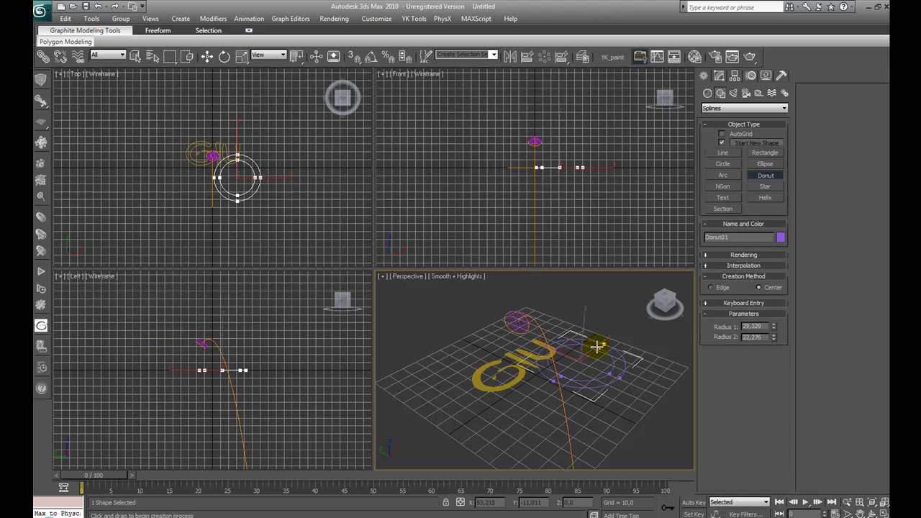
{"action": "left_click", "coordinate": [596, 350]}
{"action": "left_click", "coordinate": [134, 56]}
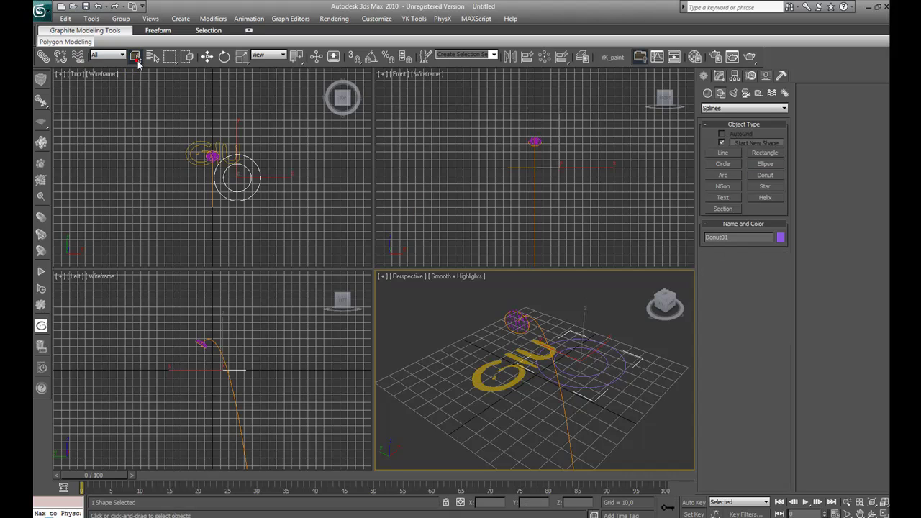
Set the glu3DParticle01 emitter to fill its particles from the Donut01 shape
{"action": "left_click", "coordinate": [526, 322]}
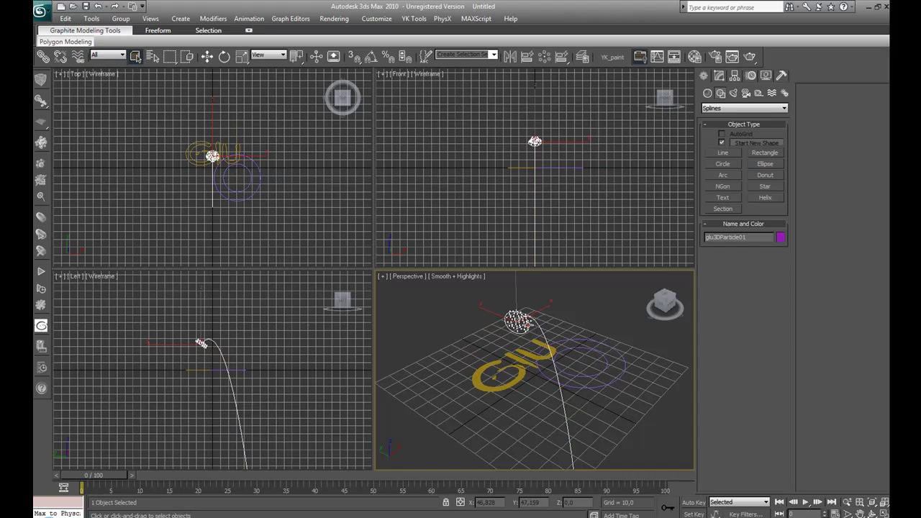
{"action": "left_click", "coordinate": [717, 76]}
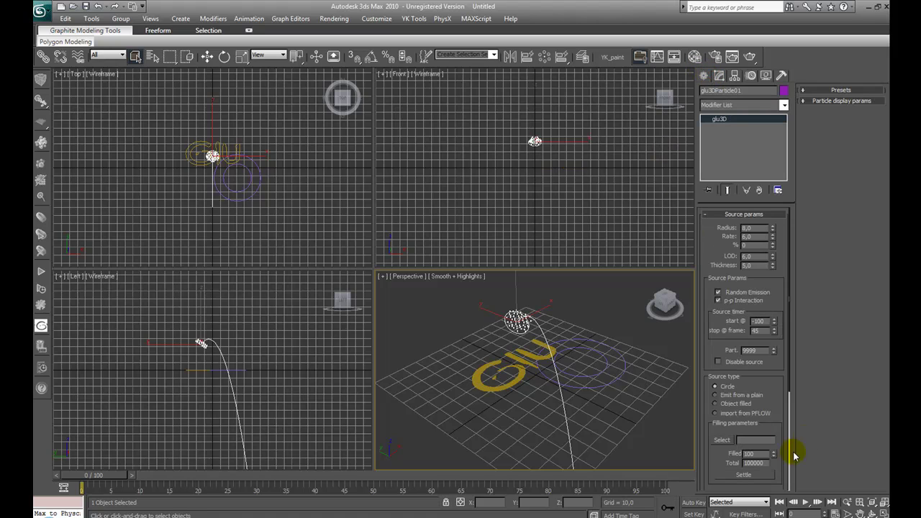
{"action": "left_click", "coordinate": [718, 398]}
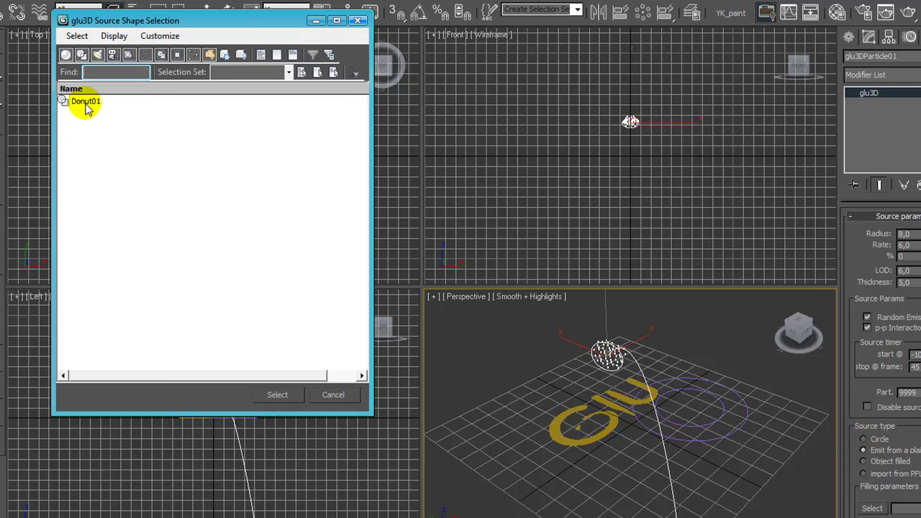
{"action": "left_click", "coordinate": [95, 102]}
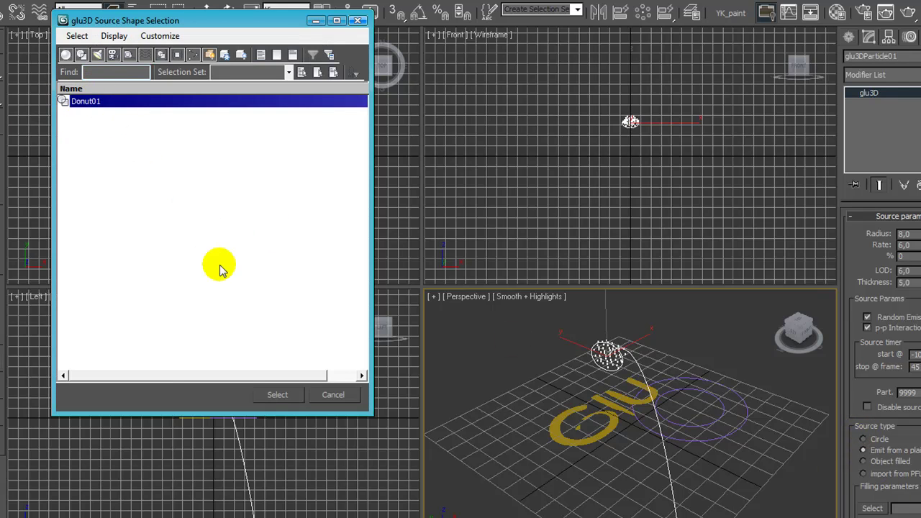
{"action": "left_click", "coordinate": [291, 396]}
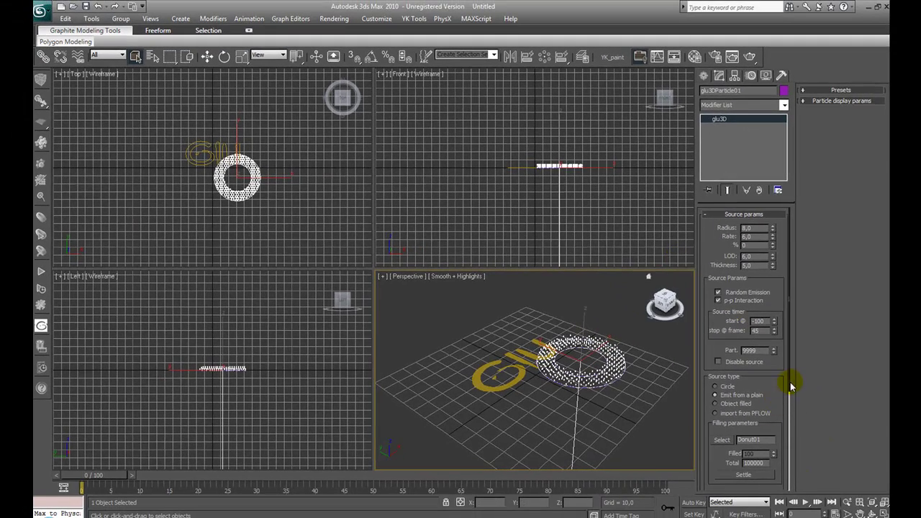
{"action": "scroll", "coordinate": [790, 386], "scroll_direction": "down", "scroll_amount": 2}
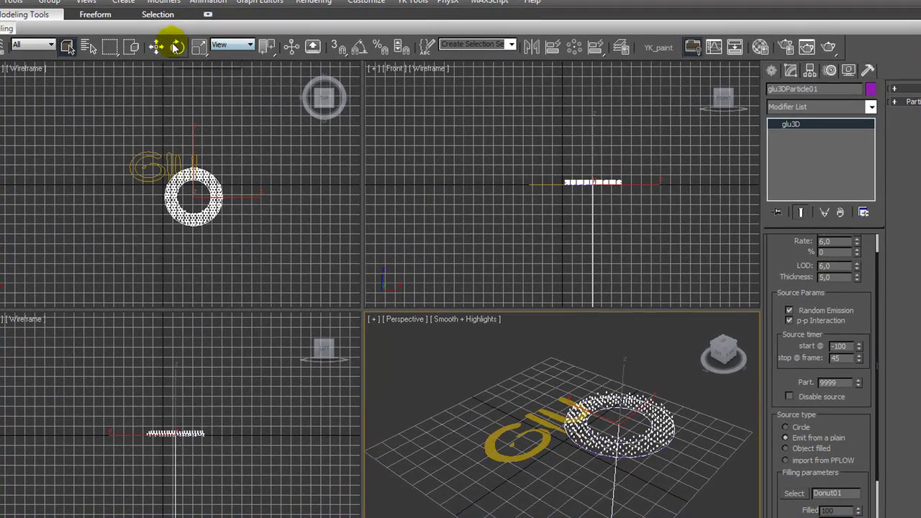
Rotate the particle donut emitter about -24° around X and orbit to check the tilt
{"action": "left_click", "coordinate": [225, 56]}
{"action": "left_click_drag", "start_coordinate": [645, 400], "coordinate": [617, 376]}
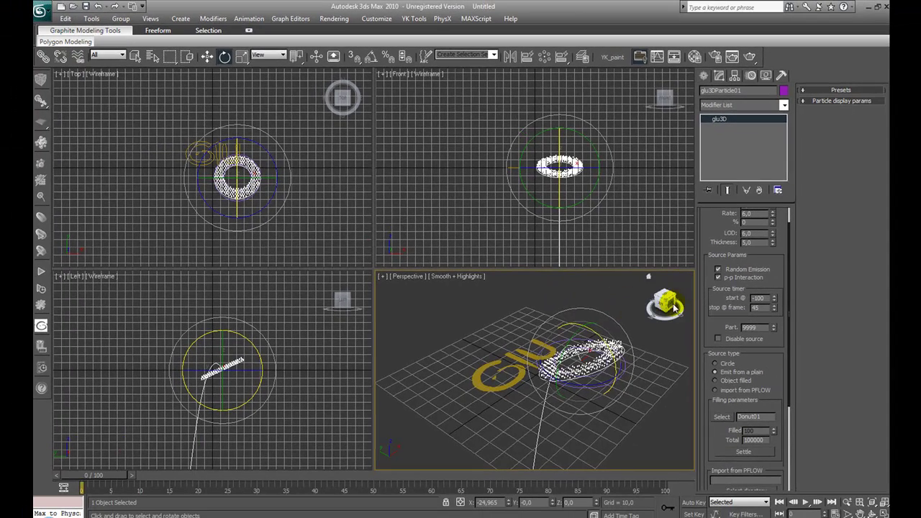
{"action": "left_click_drag", "start_coordinate": [673, 308], "coordinate": [607, 312]}
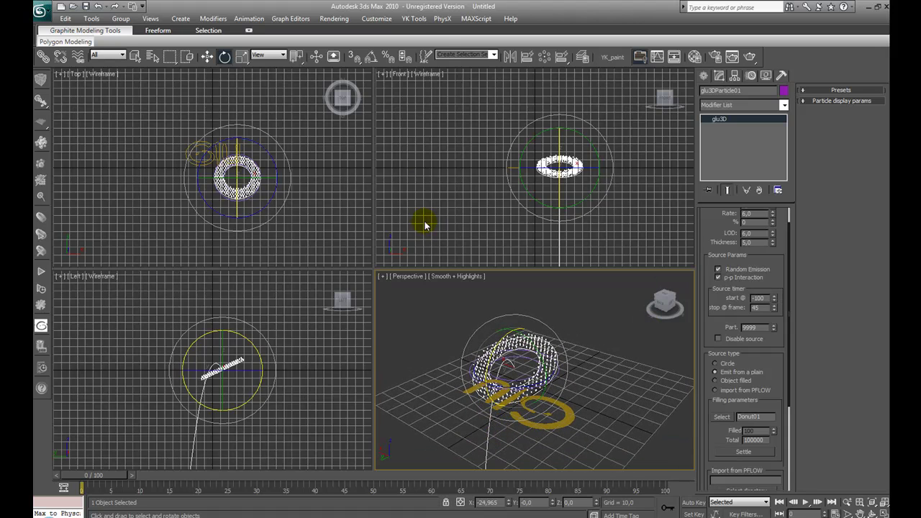
{"action": "left_click", "coordinate": [136, 57]}
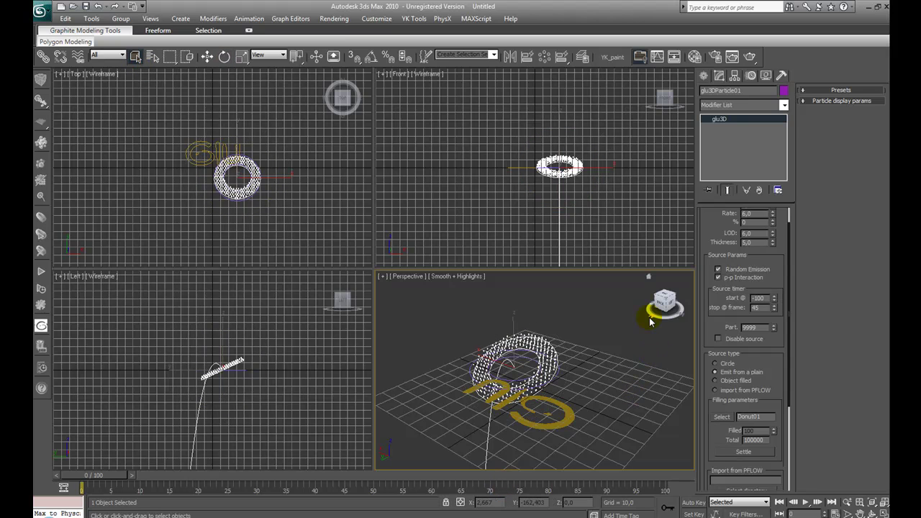
{"action": "left_click", "coordinate": [704, 76]}
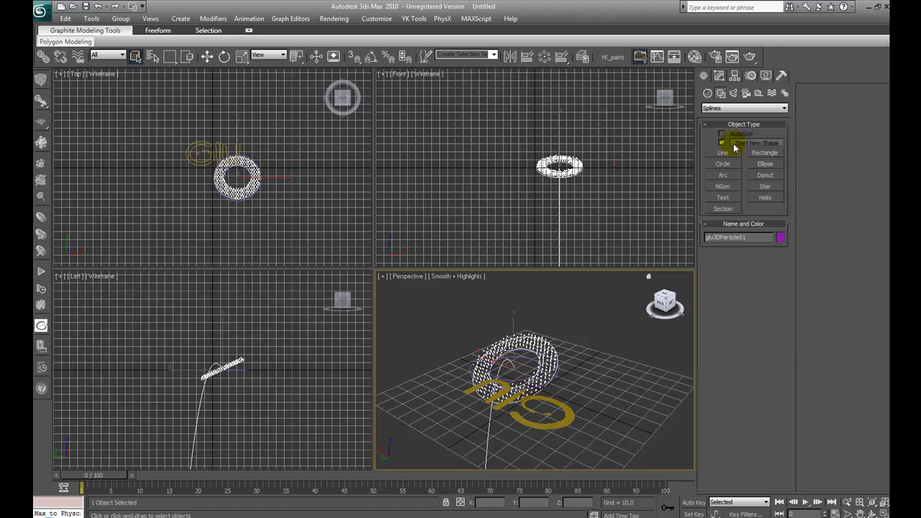
{"action": "left_click", "coordinate": [721, 110]}
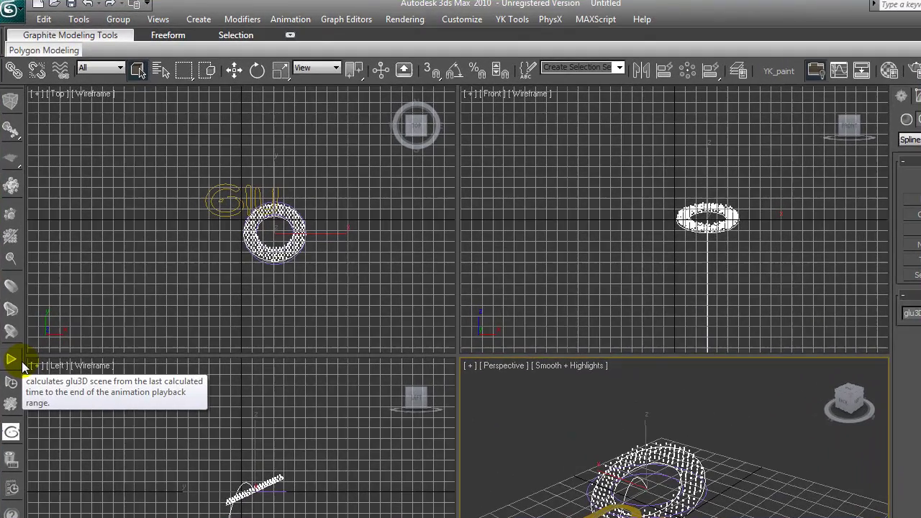
Calculate the glu3D liquid, stop the solver at frame 24, and rewind to frame 0
{"action": "left_click", "coordinate": [49, 274]}
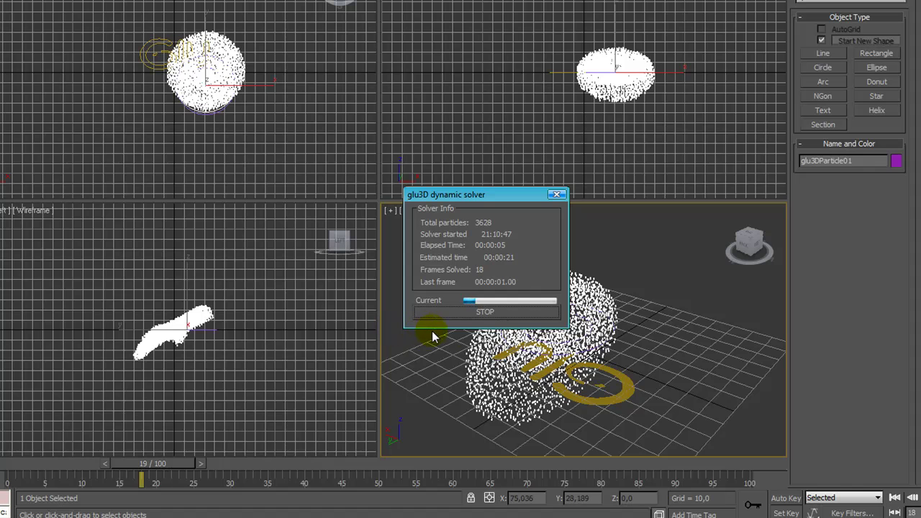
{"action": "left_click", "coordinate": [484, 315]}
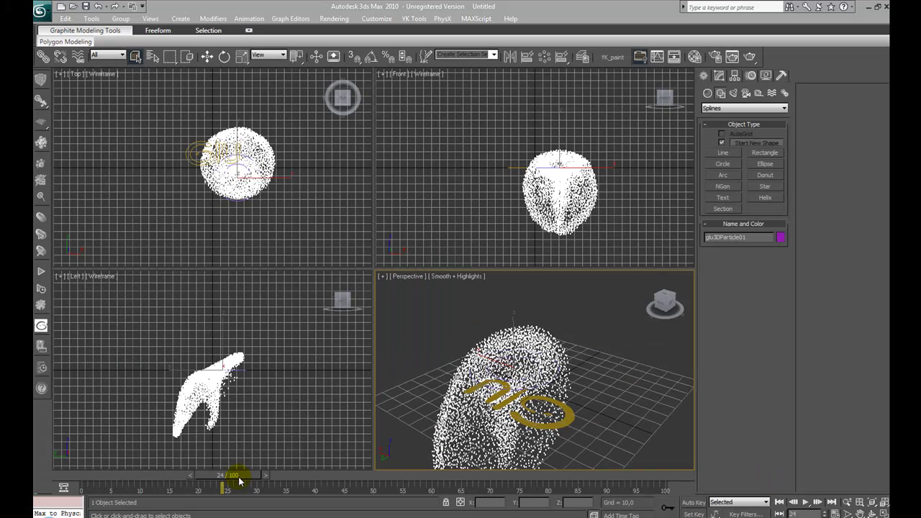
{"action": "left_click_drag", "start_coordinate": [243, 473], "coordinate": [148, 495]}
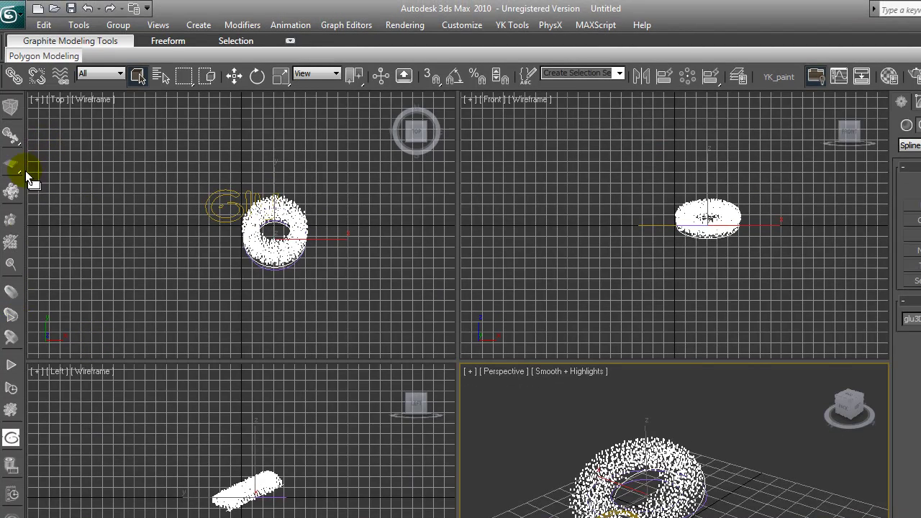
Build the glu3D fluid surface mesh and display it, checking the yellow surface at frame 10
{"action": "left_click", "coordinate": [10, 317]}
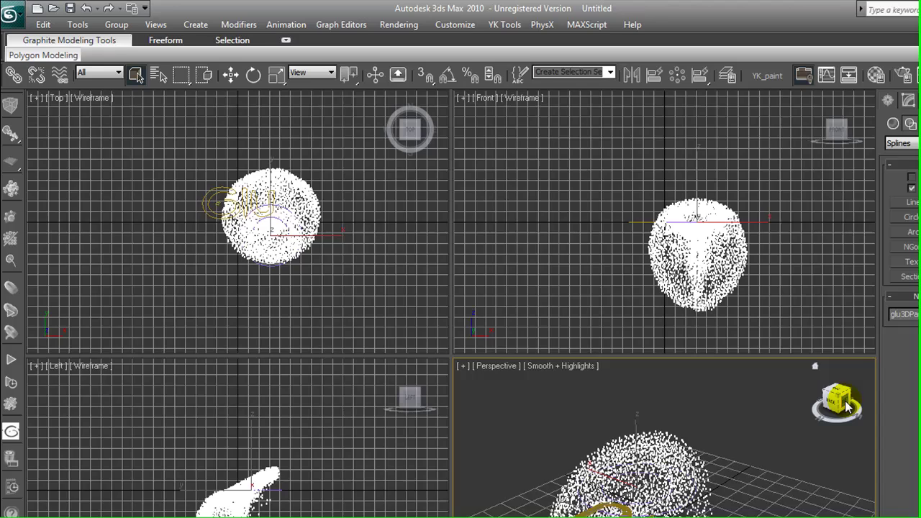
{"action": "left_click_drag", "start_coordinate": [847, 408], "coordinate": [827, 407]}
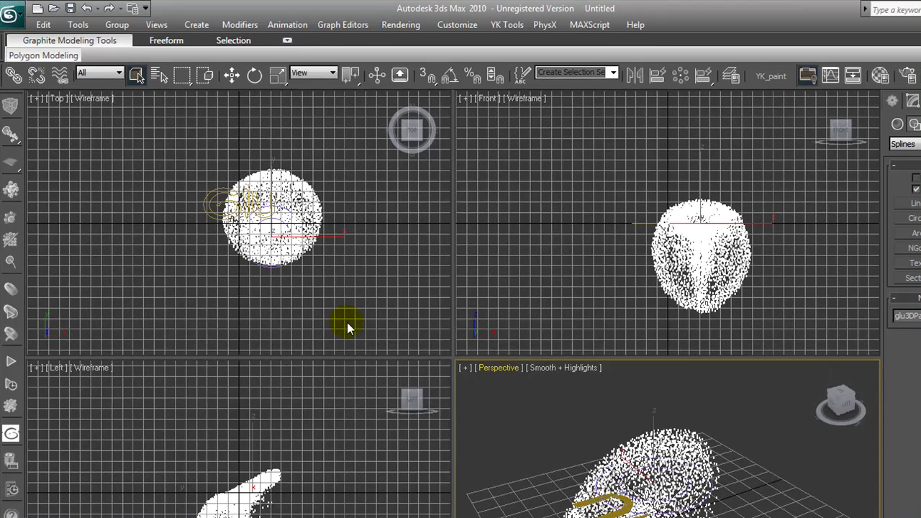
{"action": "left_click", "coordinate": [10, 294]}
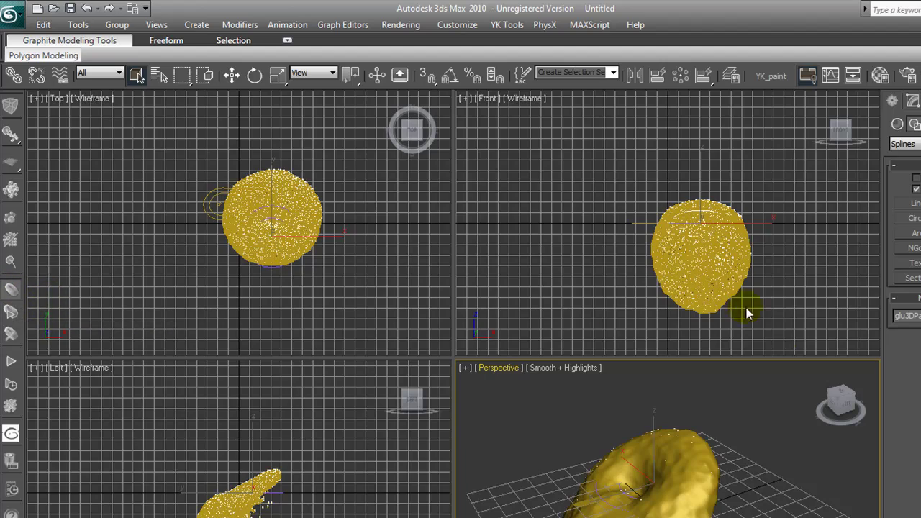
{"action": "left_click_drag", "start_coordinate": [847, 406], "coordinate": [823, 394]}
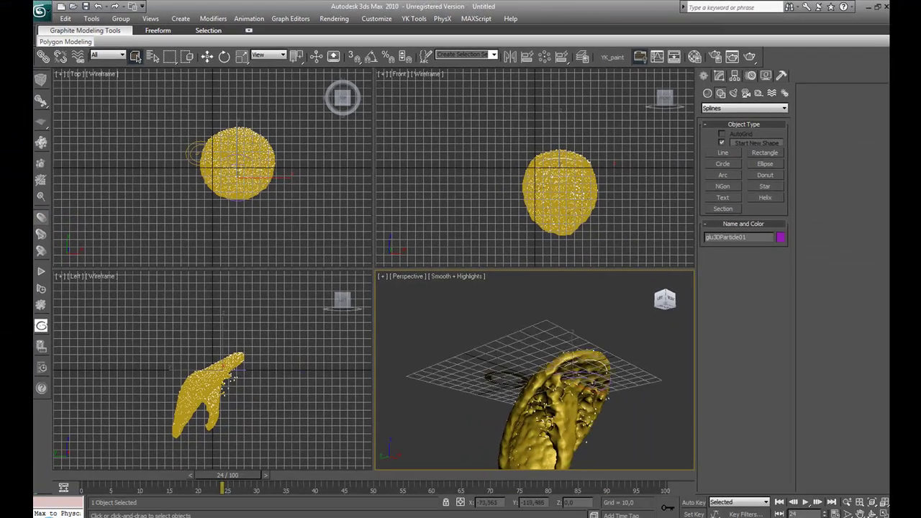
{"action": "left_click_drag", "start_coordinate": [665, 309], "coordinate": [470, 455]}
{"action": "mouse_move", "coordinate": [236, 495]}
{"action": "left_mouse_down"}
{"action": "mouse_move", "coordinate": [157, 489]}
{"action": "mouse_move", "coordinate": [228, 488]}
{"action": "mouse_move", "coordinate": [151, 497]}
{"action": "mouse_move", "coordinate": [227, 482]}
{"action": "mouse_move", "coordinate": [219, 487]}
{"action": "left_mouse_up"}
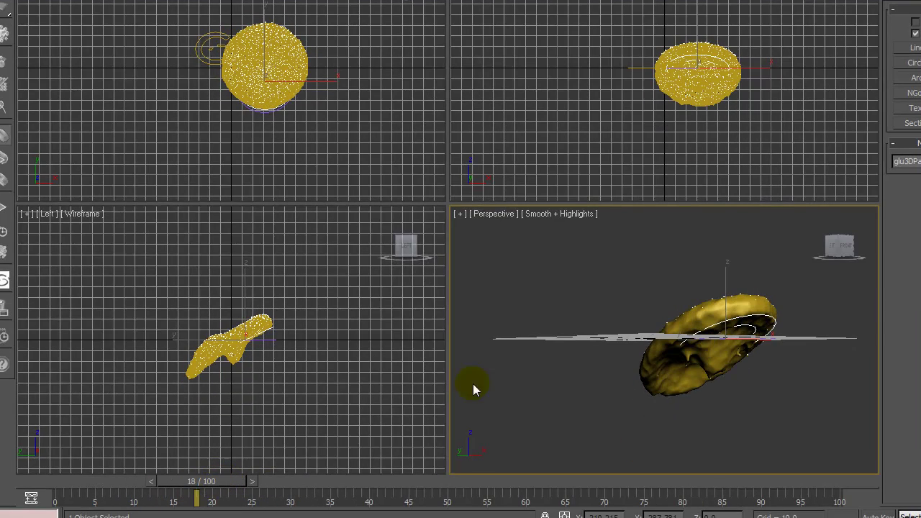
{"action": "left_click", "coordinate": [833, 247]}
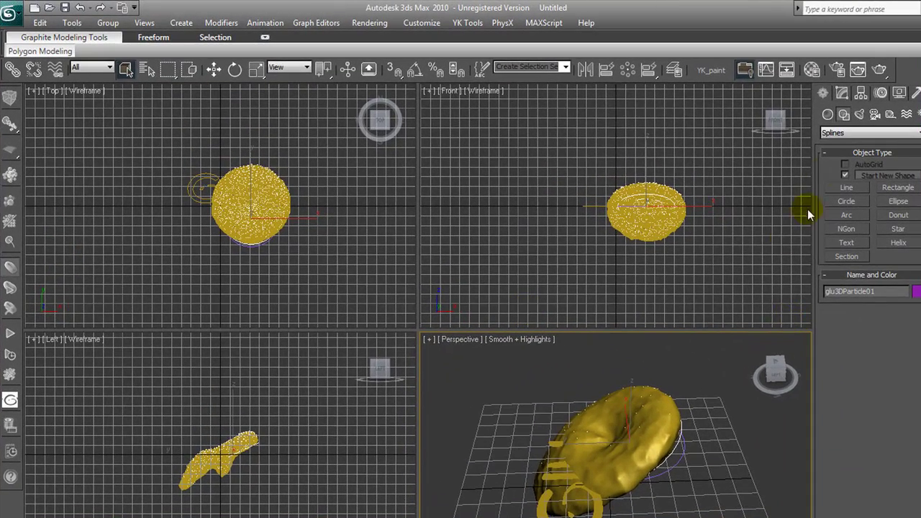
Create a standard primitive sphere, Sphere01, radius about 10.949, beside the donut emitter
{"action": "left_click", "coordinate": [828, 115]}
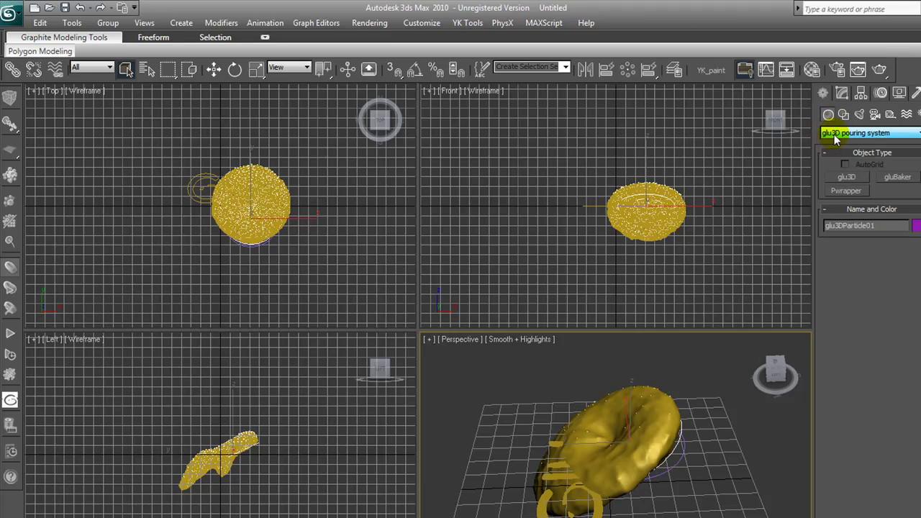
{"action": "left_click", "coordinate": [835, 134]}
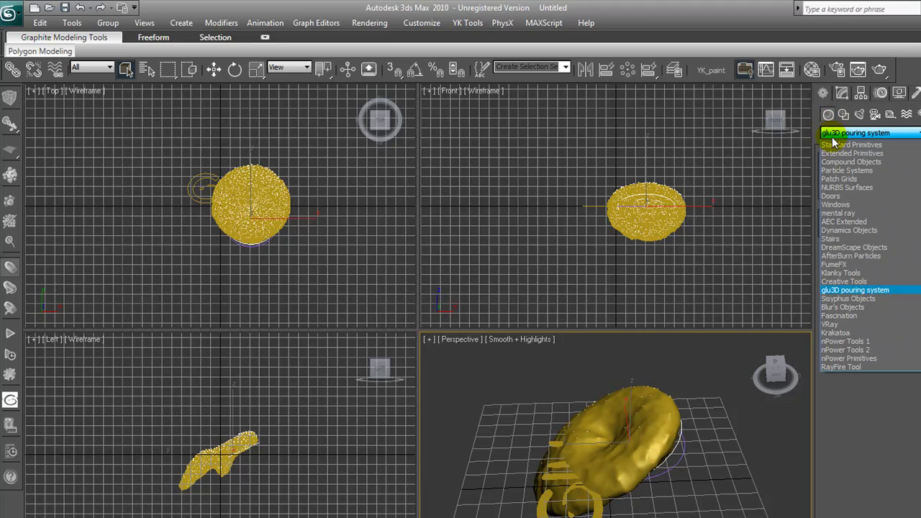
{"action": "left_click", "coordinate": [834, 144]}
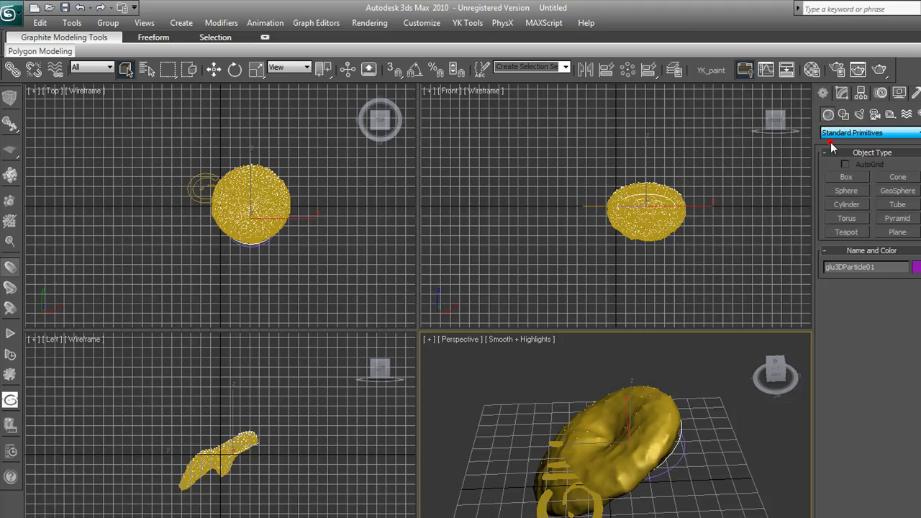
{"action": "left_click", "coordinate": [849, 190]}
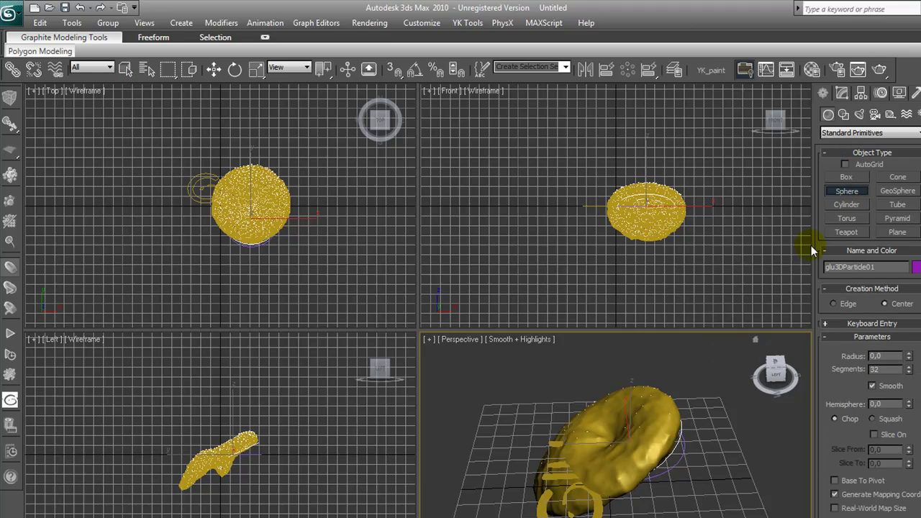
{"action": "left_click_drag", "start_coordinate": [573, 470], "coordinate": [605, 464]}
{"action": "left_click", "coordinate": [129, 71]}
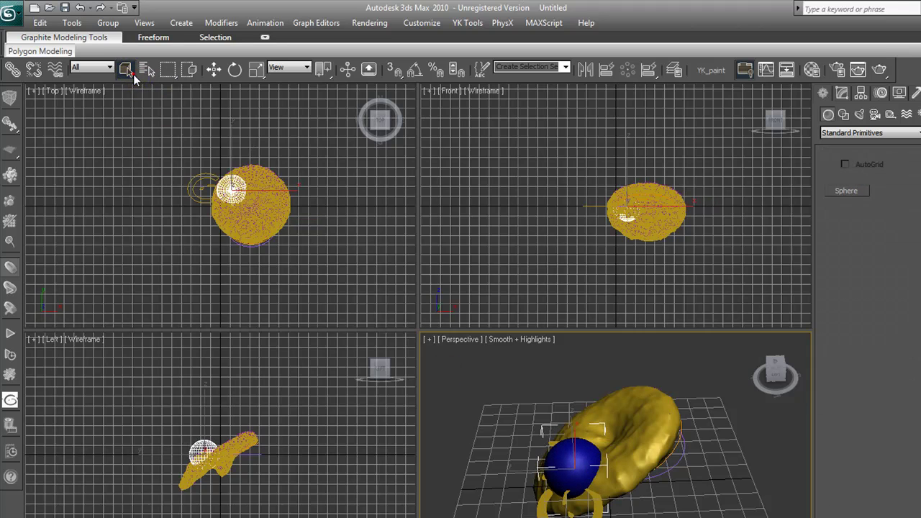
Flush the glu3D dynamics cache and confirm deleting all cached simulation data
{"action": "left_click", "coordinate": [10, 375]}
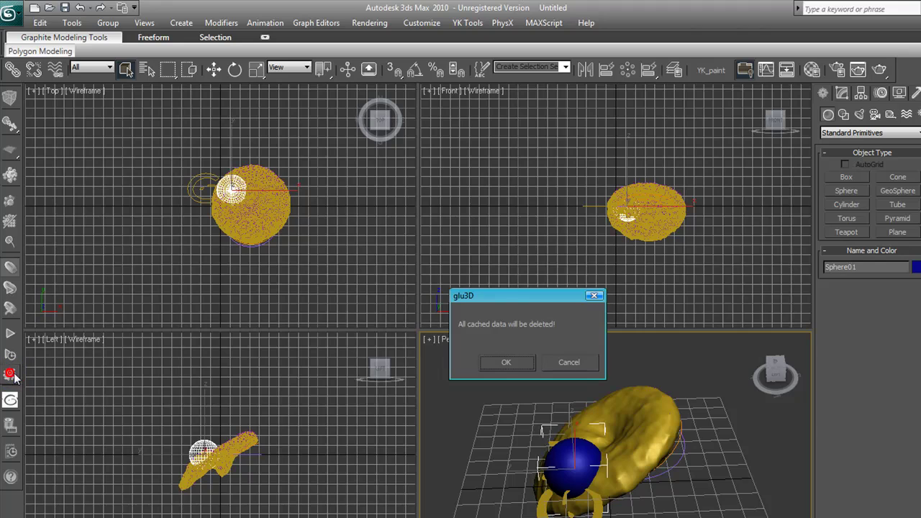
{"action": "left_click", "coordinate": [492, 362]}
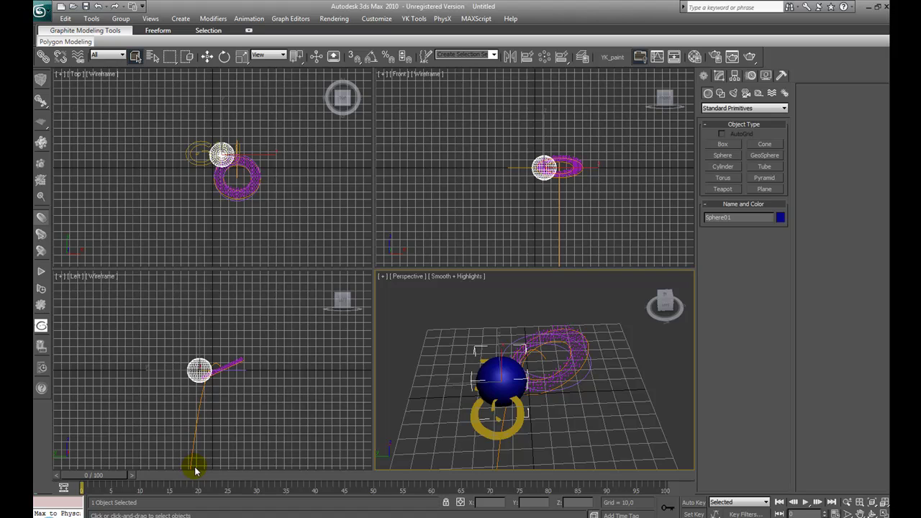
Pick Sphere01 as a per-object collider for glu3D_01 and open the glu3D Object Manager
{"action": "left_click", "coordinate": [481, 436]}
{"action": "left_click", "coordinate": [725, 75]}
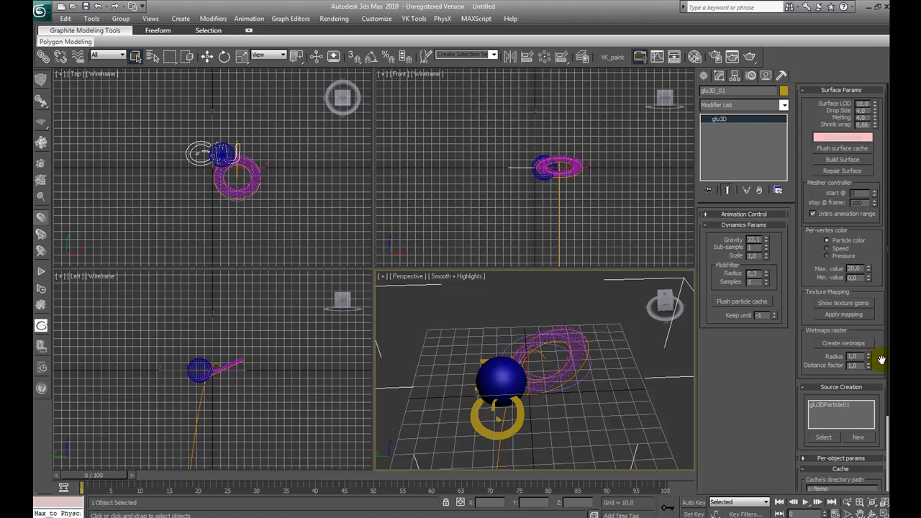
{"action": "left_click_drag", "start_coordinate": [887, 333], "coordinate": [886, 434]}
{"action": "left_click", "coordinate": [813, 364]}
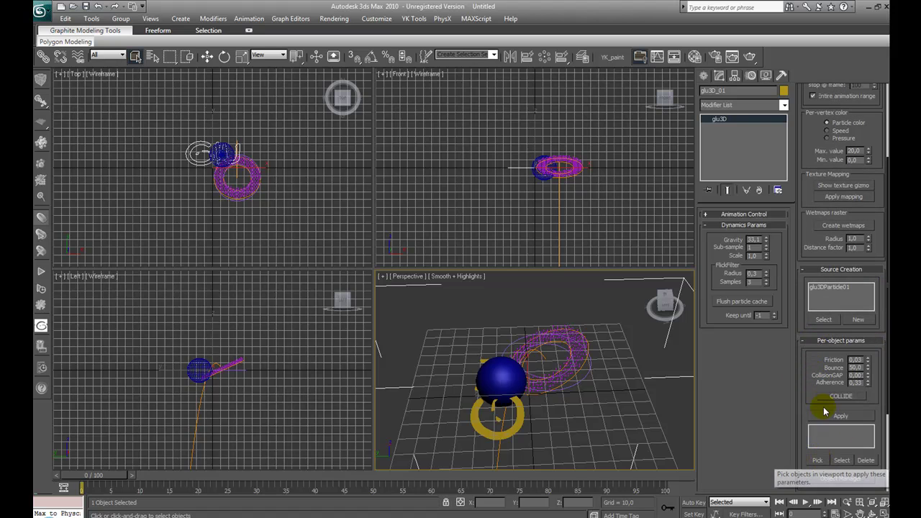
{"action": "left_click", "coordinate": [813, 462]}
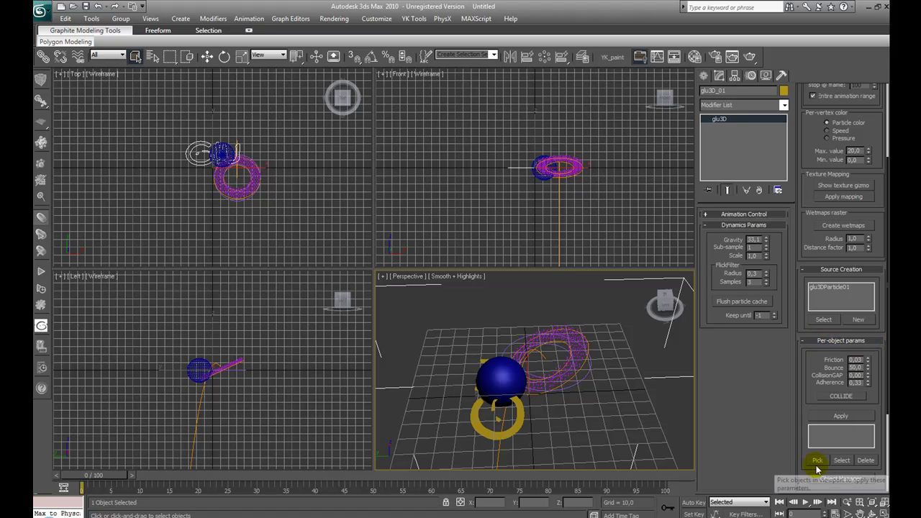
{"action": "left_click", "coordinate": [495, 377]}
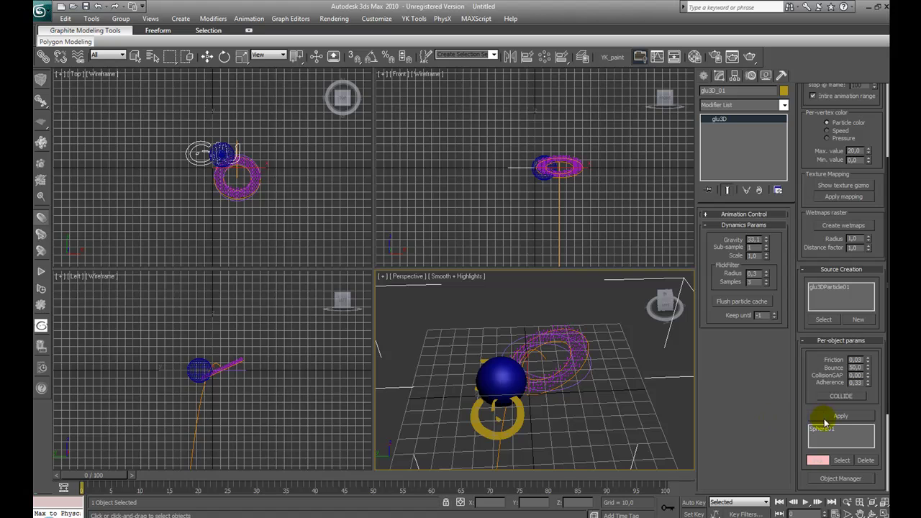
{"action": "left_click", "coordinate": [856, 477]}
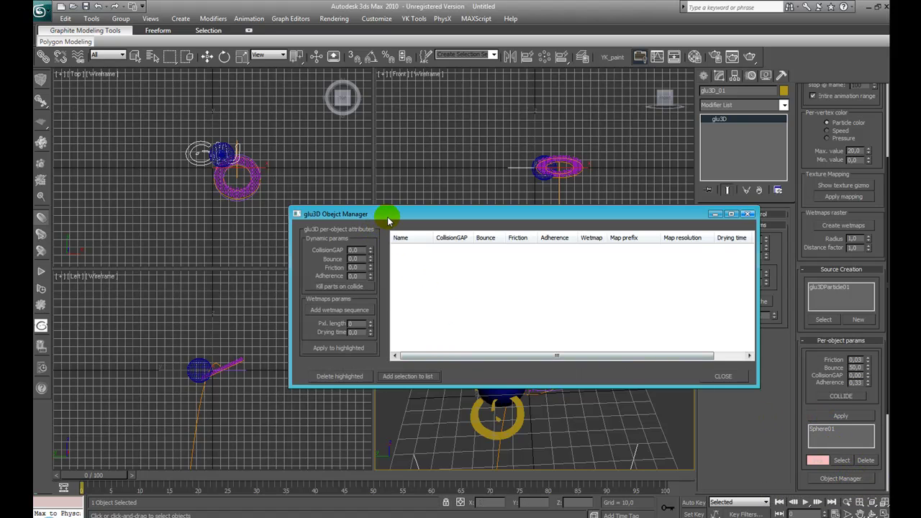
Add the blue Sphere01 to the glu3D Object Manager list
{"action": "left_click_drag", "start_coordinate": [391, 214], "coordinate": [689, 259]}
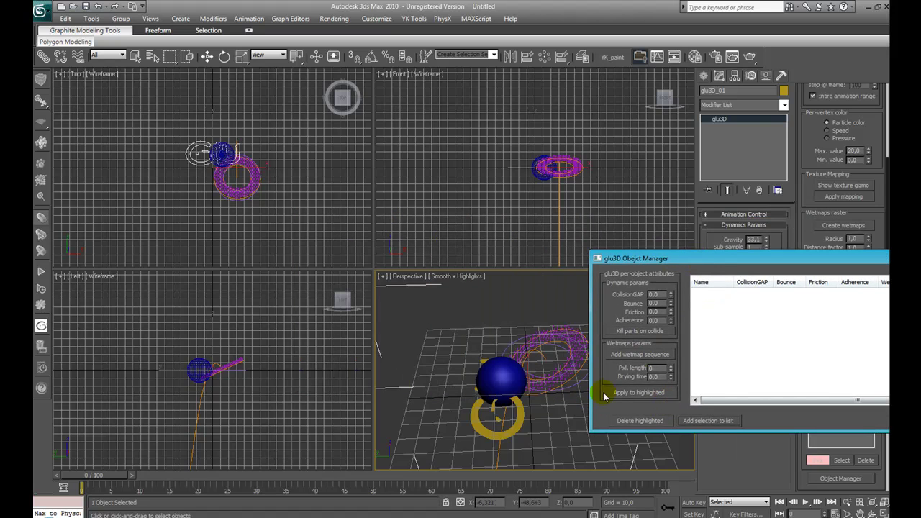
{"action": "left_click", "coordinate": [707, 421]}
{"action": "left_click", "coordinate": [509, 371]}
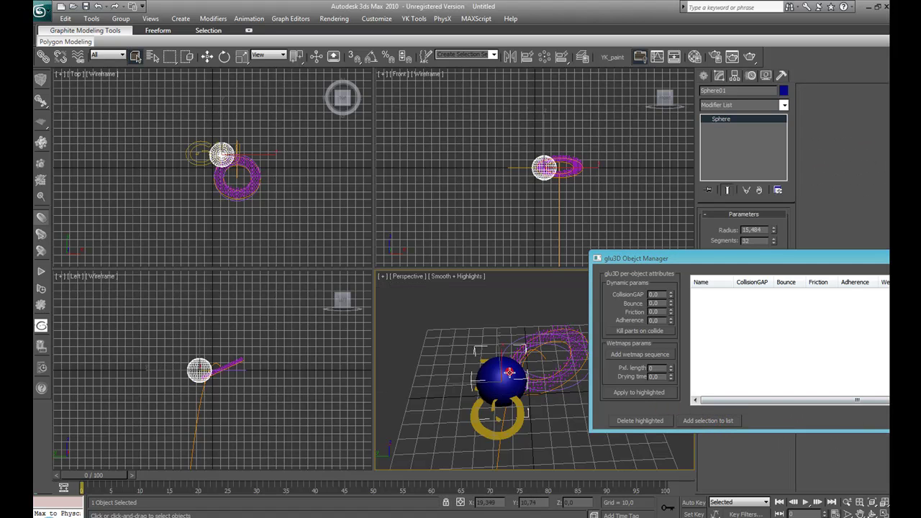
{"action": "left_click", "coordinate": [706, 422]}
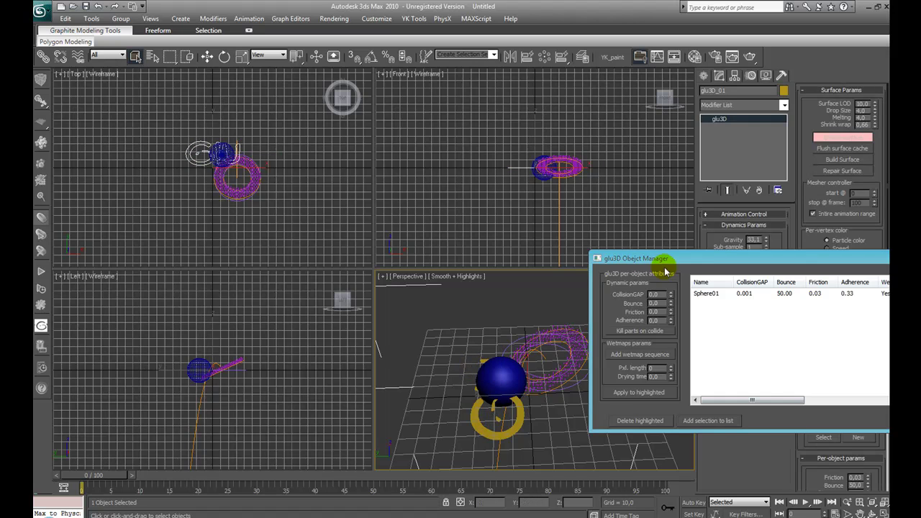
{"action": "left_click_drag", "start_coordinate": [684, 261], "coordinate": [107, 255]}
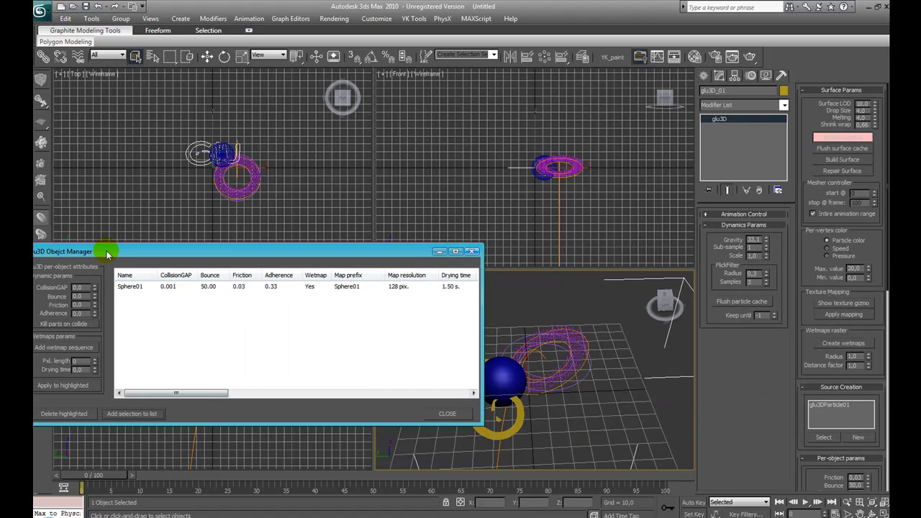
Set Sphere01 to COLLIDE with the glu3DParticle01 fluid source
{"action": "left_click", "coordinate": [823, 407]}
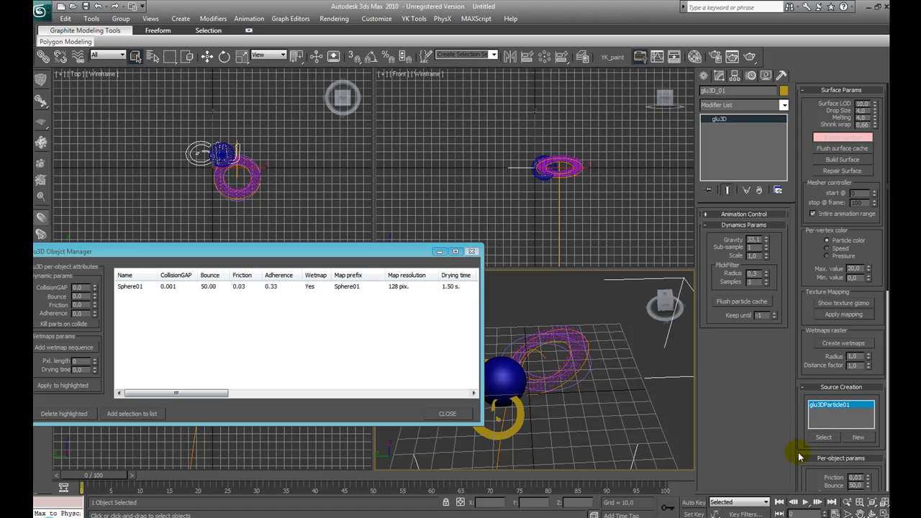
{"action": "left_click_drag", "start_coordinate": [796, 443], "coordinate": [803, 191]}
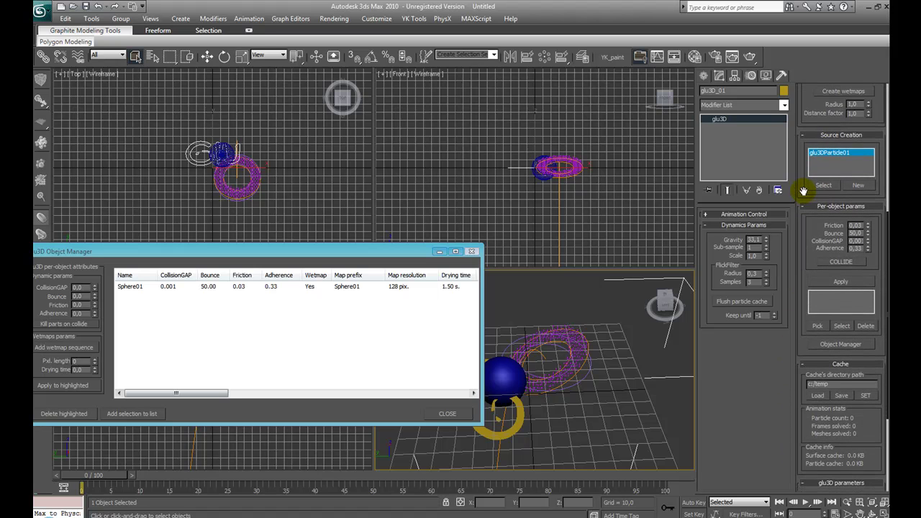
{"action": "left_click", "coordinate": [816, 327]}
{"action": "left_click", "coordinate": [500, 372]}
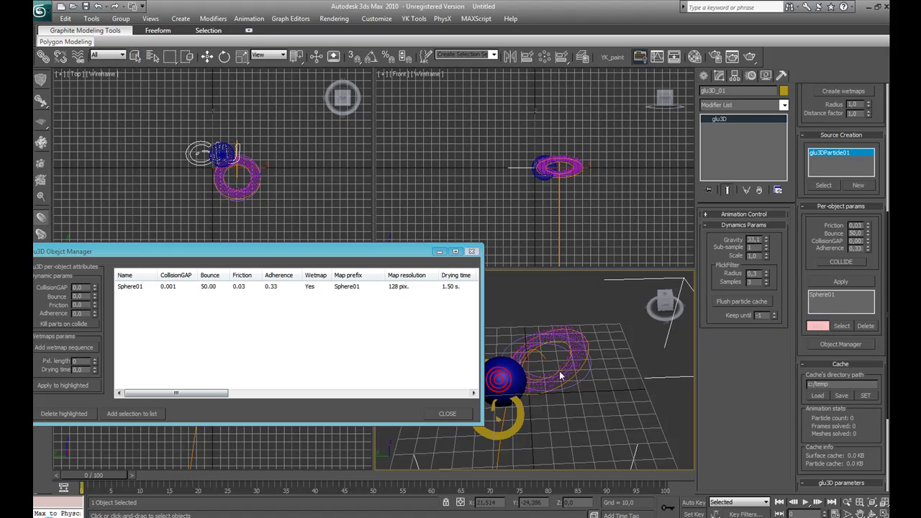
{"action": "left_click", "coordinate": [833, 262]}
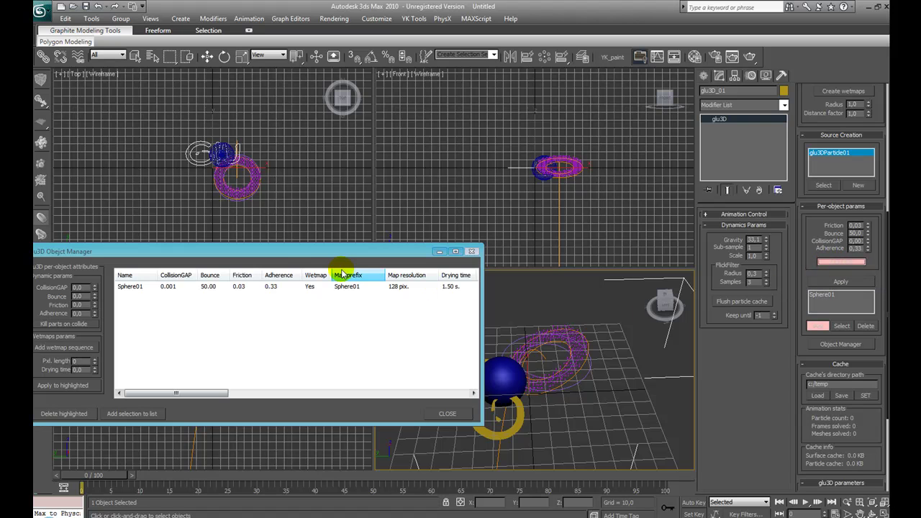
{"action": "left_click_drag", "start_coordinate": [270, 251], "coordinate": [413, 284]}
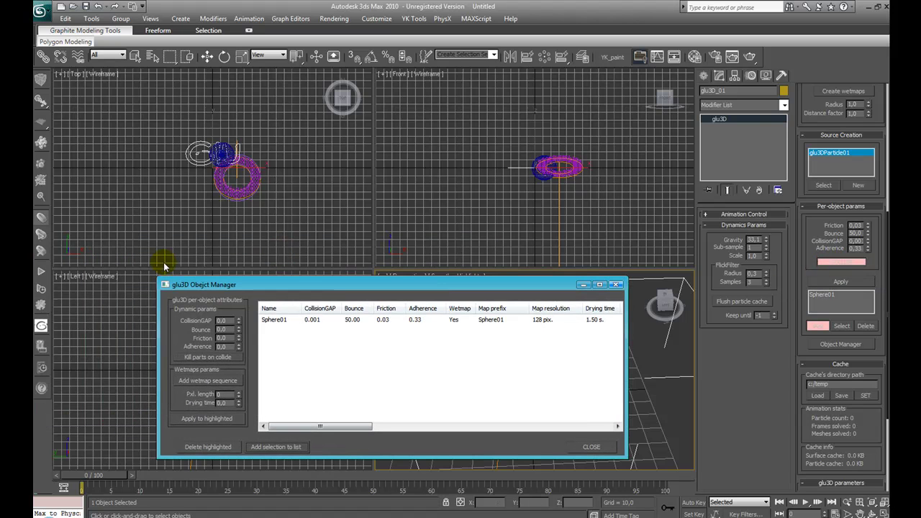
Run the glu3D solver for 18 frames, about 3596 particles, then stop it
{"action": "left_click", "coordinate": [45, 233]}
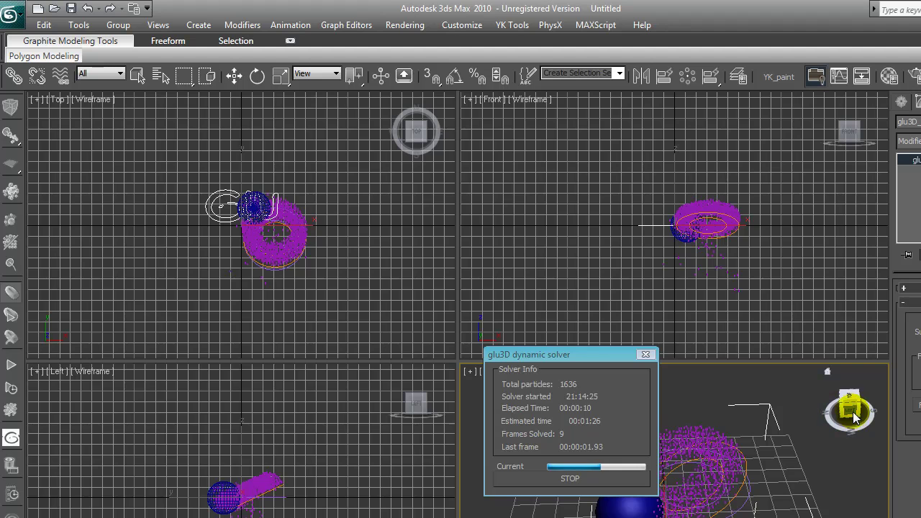
{"action": "mouse_move", "coordinate": [853, 411]}
{"action": "left_mouse_down"}
{"action": "mouse_move", "coordinate": [847, 432]}
{"action": "mouse_move", "coordinate": [838, 421]}
{"action": "left_mouse_up"}
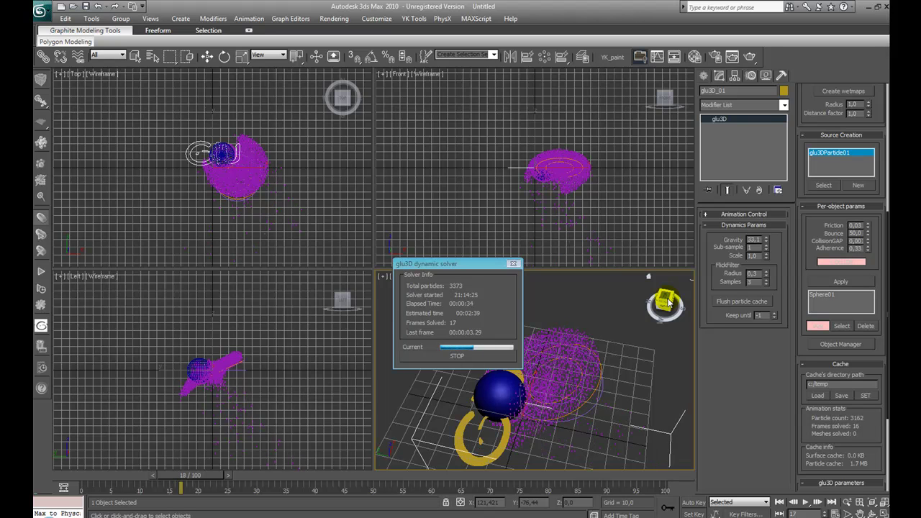
{"action": "left_click", "coordinate": [460, 357]}
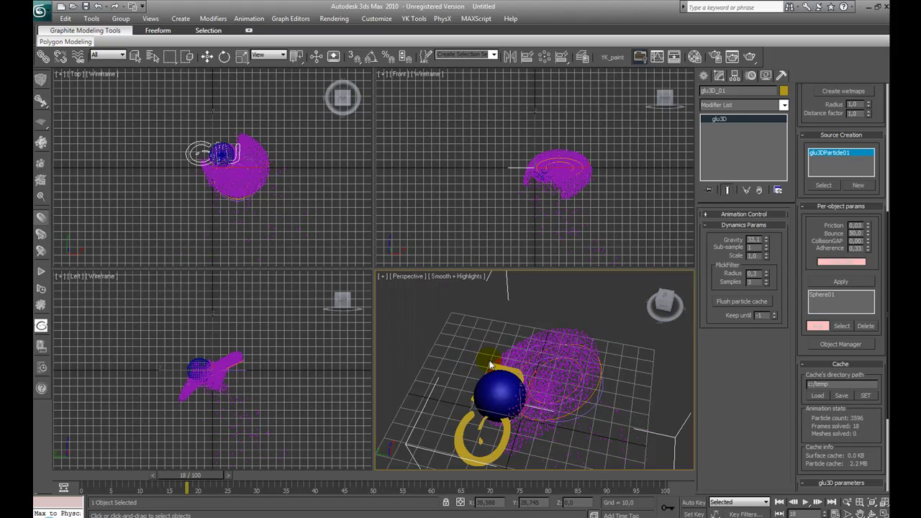
Build the yellow fluid surface mesh and check it wrapping around Sphere01 at an earlier frame
{"action": "left_click", "coordinate": [43, 243]}
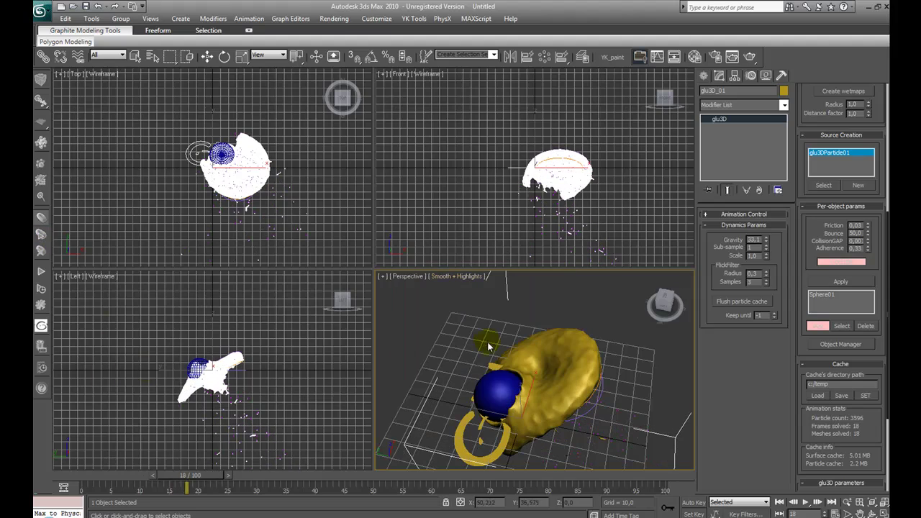
{"action": "left_click_drag", "start_coordinate": [664, 304], "coordinate": [659, 223]}
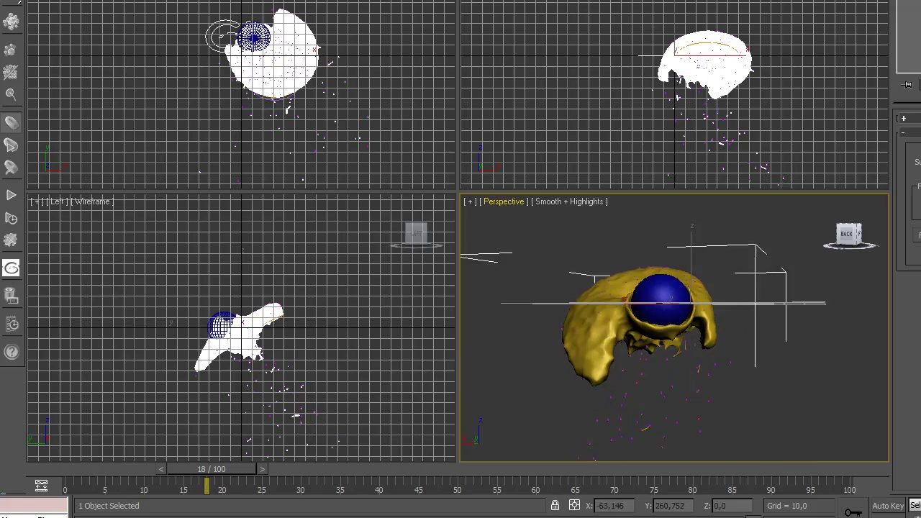
{"action": "left_click_drag", "start_coordinate": [211, 464], "coordinate": [165, 480]}
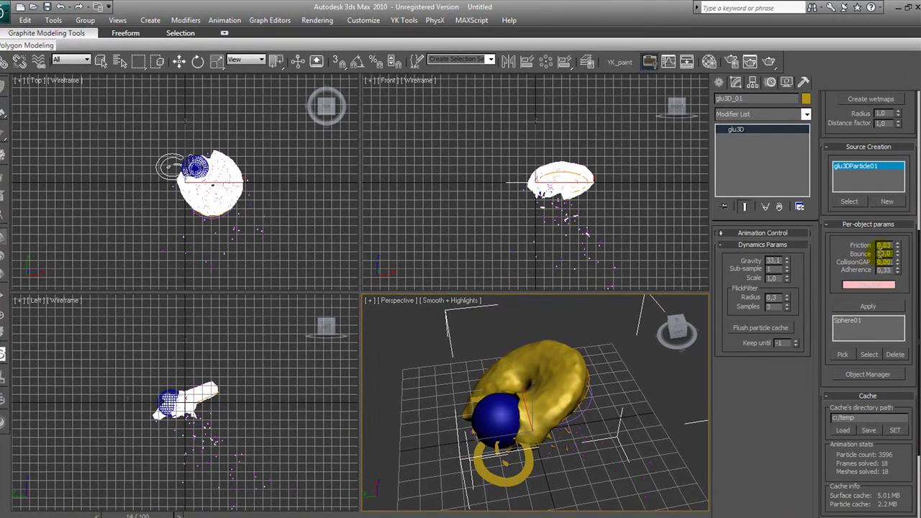
Set Sphere01's Adherence to 1,0, leaving Bounce 50.0 and Friction 0.03
{"action": "left_click", "coordinate": [883, 249]}
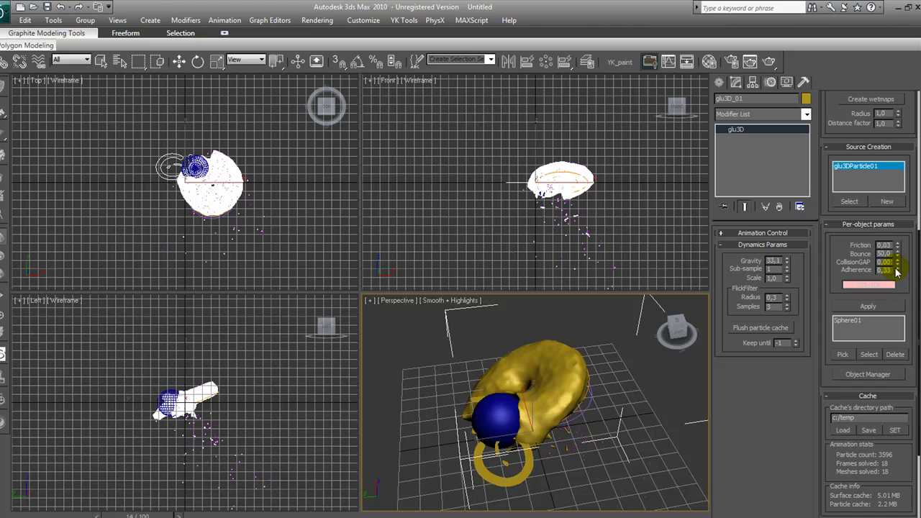
{"action": "left_click_drag", "start_coordinate": [897, 272], "coordinate": [897, 255]}
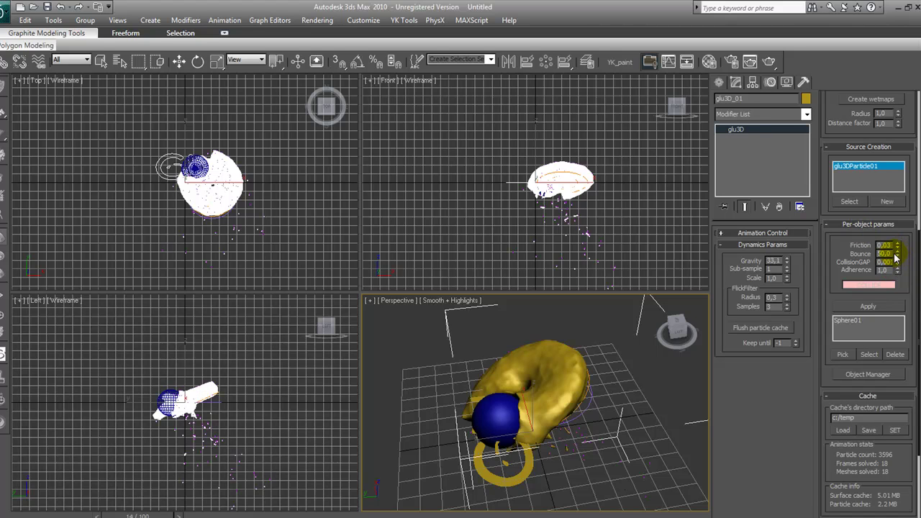
{"action": "left_click_drag", "start_coordinate": [836, 224], "coordinate": [862, 500]}
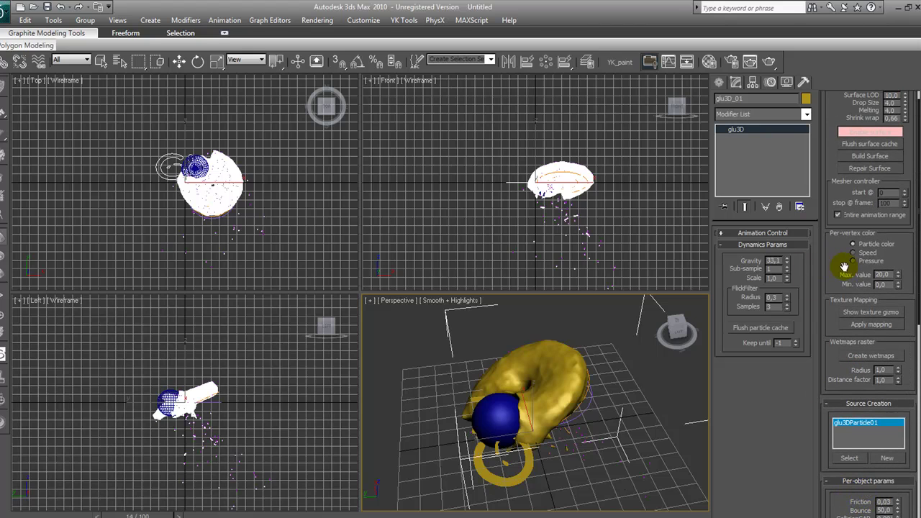
Set the fluid surface to Surface LOD about 12,2, Drop Size 5,0 and Melting 4,5
{"action": "left_click_drag", "start_coordinate": [843, 262], "coordinate": [842, 277]}
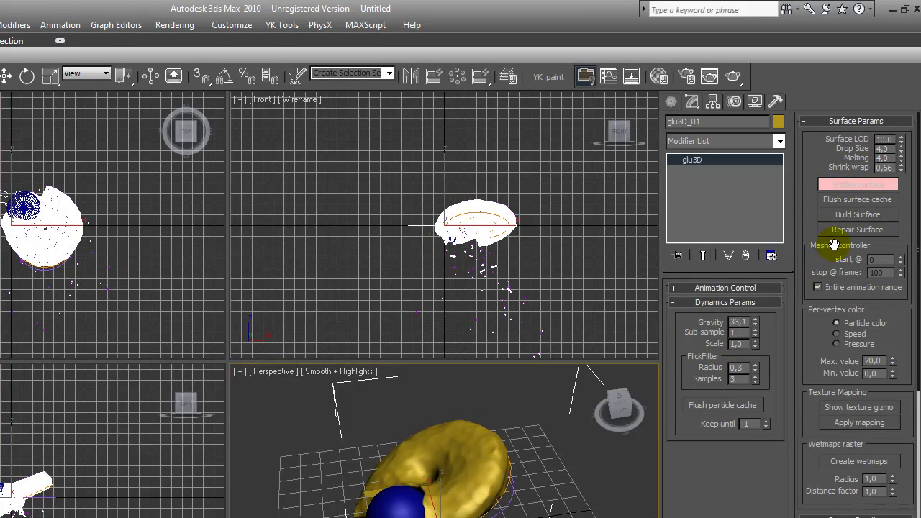
{"action": "left_click", "coordinate": [901, 139]}
{"action": "mouse_move", "coordinate": [902, 139]}
{"action": "left_mouse_down"}
{"action": "mouse_move", "coordinate": [907, 64]}
{"action": "mouse_move", "coordinate": [907, 222]}
{"action": "mouse_move", "coordinate": [903, 130]}
{"action": "left_mouse_up"}
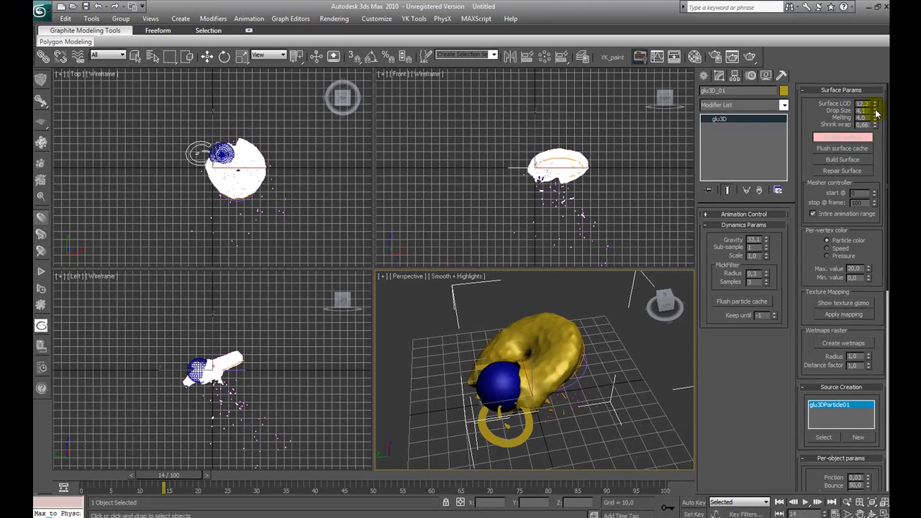
{"action": "mouse_move", "coordinate": [876, 113]}
{"action": "left_mouse_down"}
{"action": "mouse_move", "coordinate": [871, 89]}
{"action": "mouse_move", "coordinate": [869, 123]}
{"action": "left_mouse_up"}
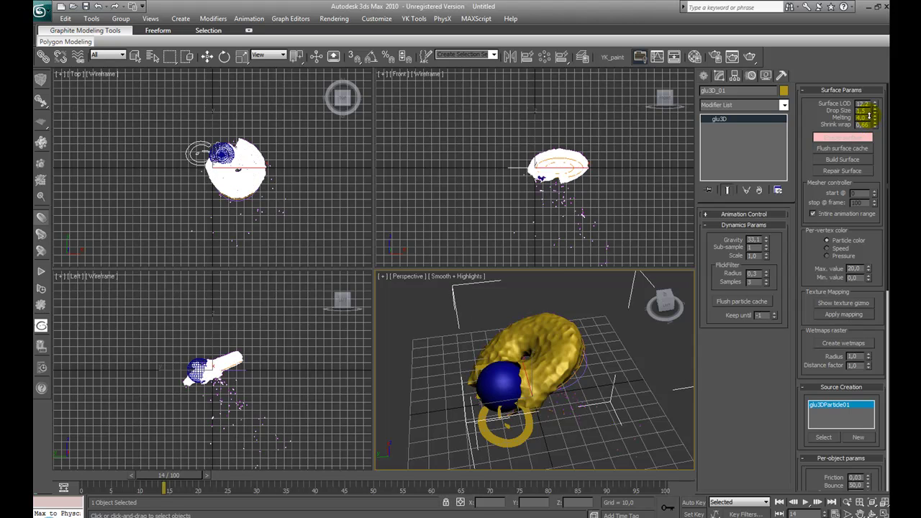
{"action": "left_click_drag", "start_coordinate": [868, 99], "coordinate": [869, 106]}
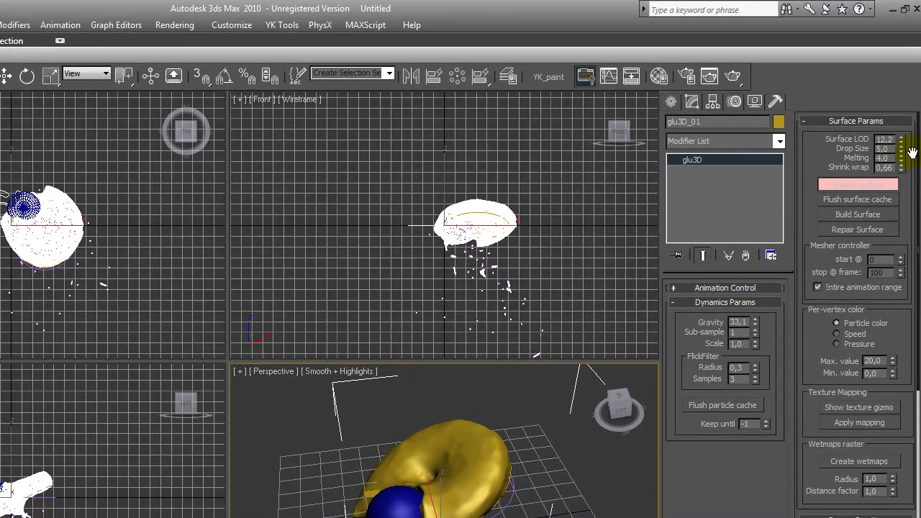
{"action": "mouse_move", "coordinate": [902, 159]}
{"action": "left_mouse_down"}
{"action": "mouse_move", "coordinate": [903, 139]}
{"action": "mouse_move", "coordinate": [904, 157]}
{"action": "left_mouse_up"}
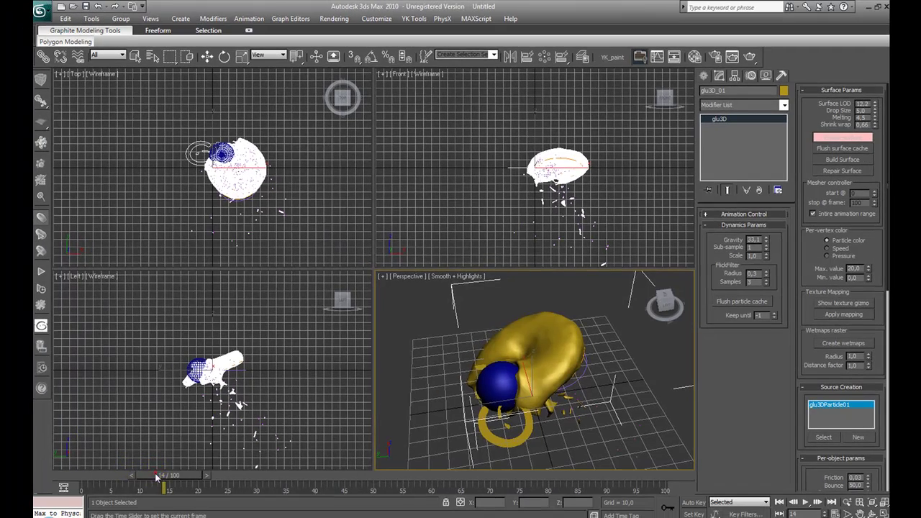
Scrub the timeline to frame 11 to view the gold mesh against Sphere01
{"action": "mouse_move", "coordinate": [154, 479]}
{"action": "left_mouse_down"}
{"action": "mouse_move", "coordinate": [104, 487]}
{"action": "mouse_move", "coordinate": [185, 468]}
{"action": "mouse_move", "coordinate": [148, 475]}
{"action": "left_mouse_up"}
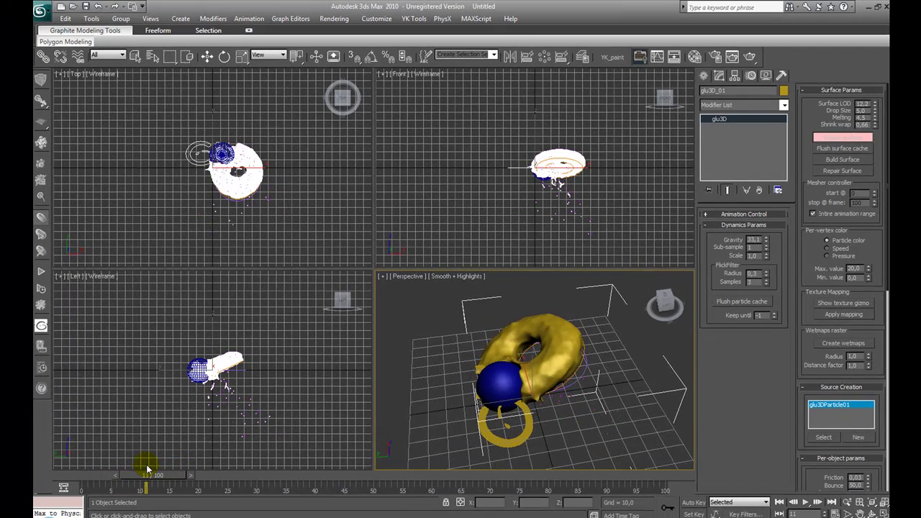